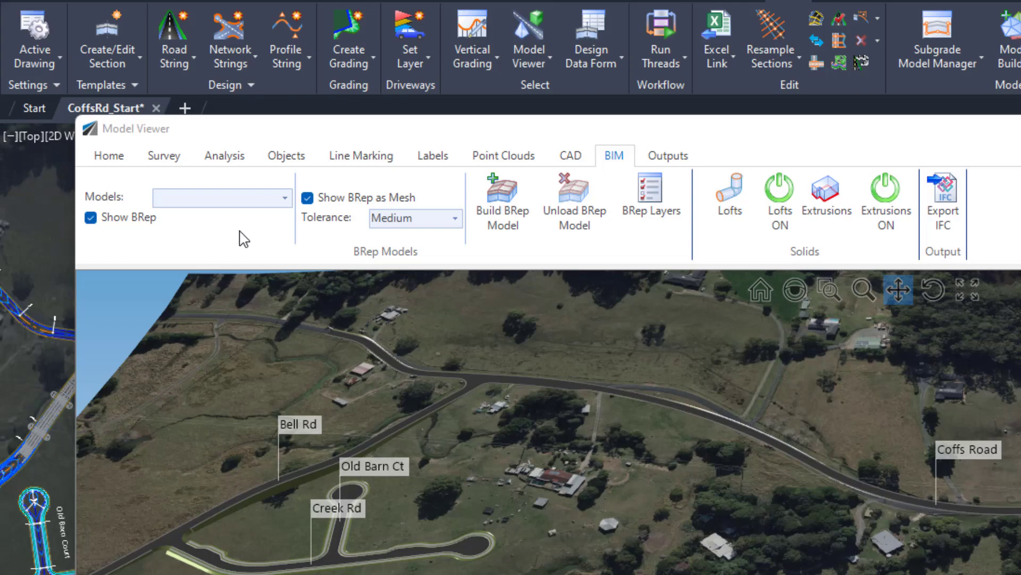
Examine Bell Rd, Old Barn Ct, Creek Rd and Coffs Road on the aerial surface, from close-up and overall
click(285, 198)
click(231, 244)
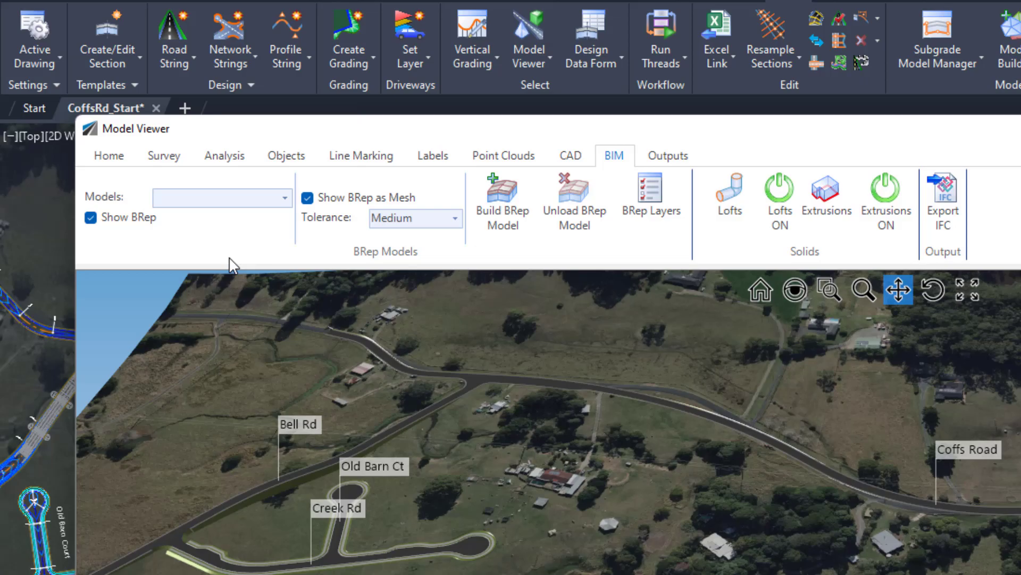
mouse_move(613, 465)
middle_down()
mouse_move(640, 476)
mouse_move(607, 460)
middle_up()
drag(606, 460, 806, 476)
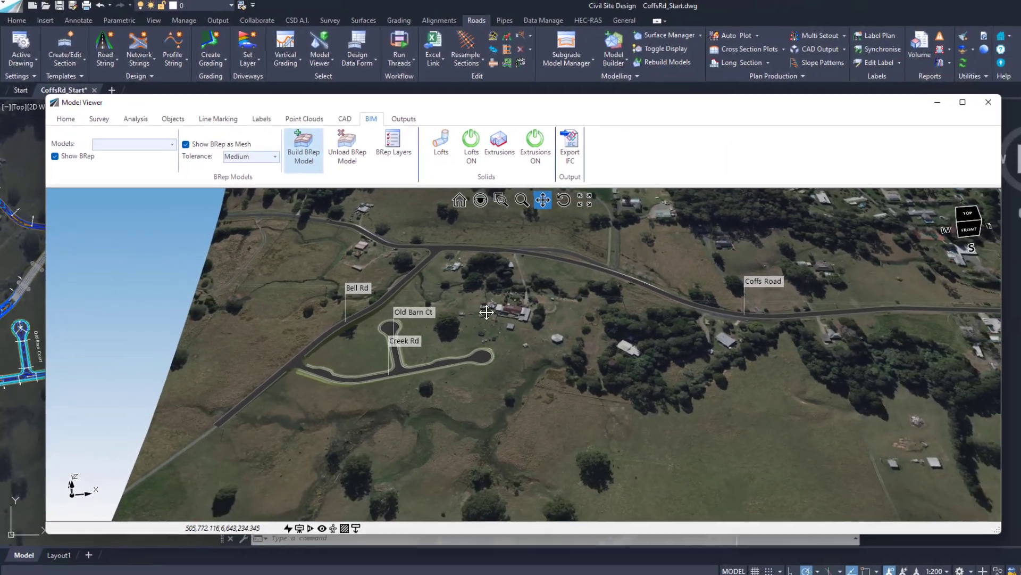
drag(487, 312, 407, 324)
middle_drag(402, 320, 363, 321)
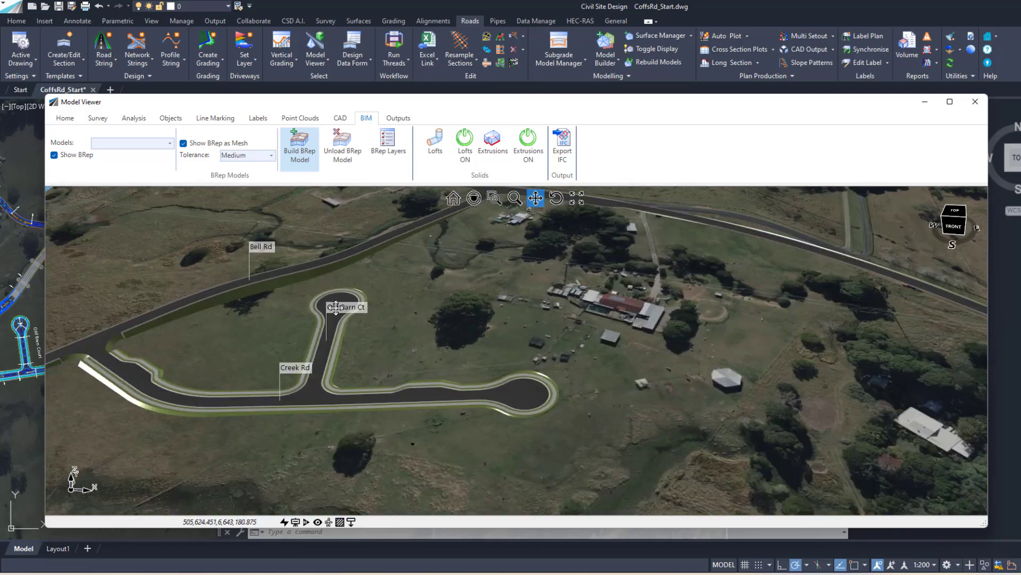
scroll(303, 332, down, 5)
drag(335, 364, 363, 350)
scroll(364, 349, up, 8)
middle_drag(365, 335, 431, 330)
scroll(431, 330, down, 5)
scroll(529, 328, down, 3)
drag(533, 328, 318, 342)
drag(315, 271, 214, 287)
scroll(340, 301, down, 3)
drag(340, 301, 295, 290)
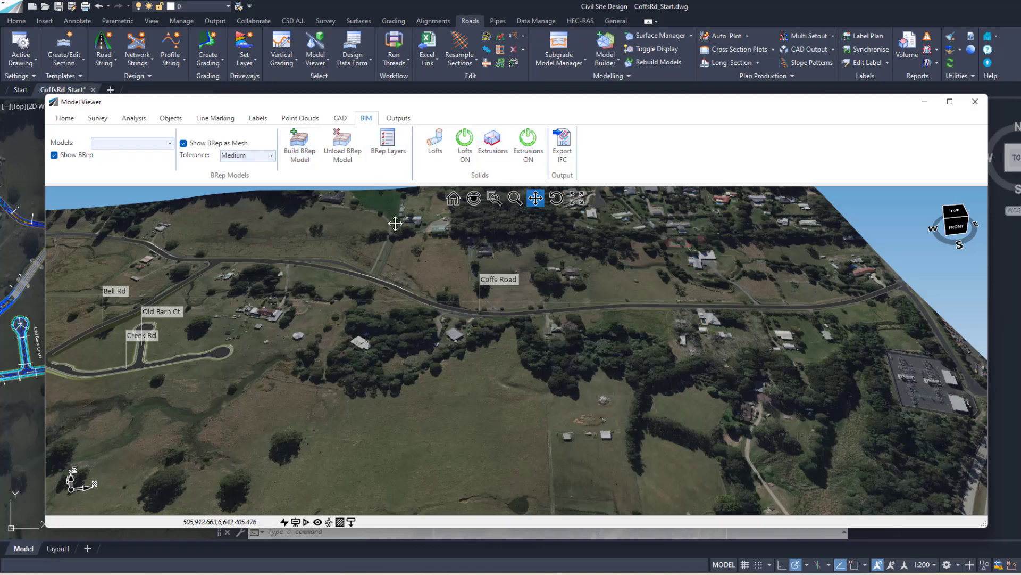
drag(405, 269, 414, 260)
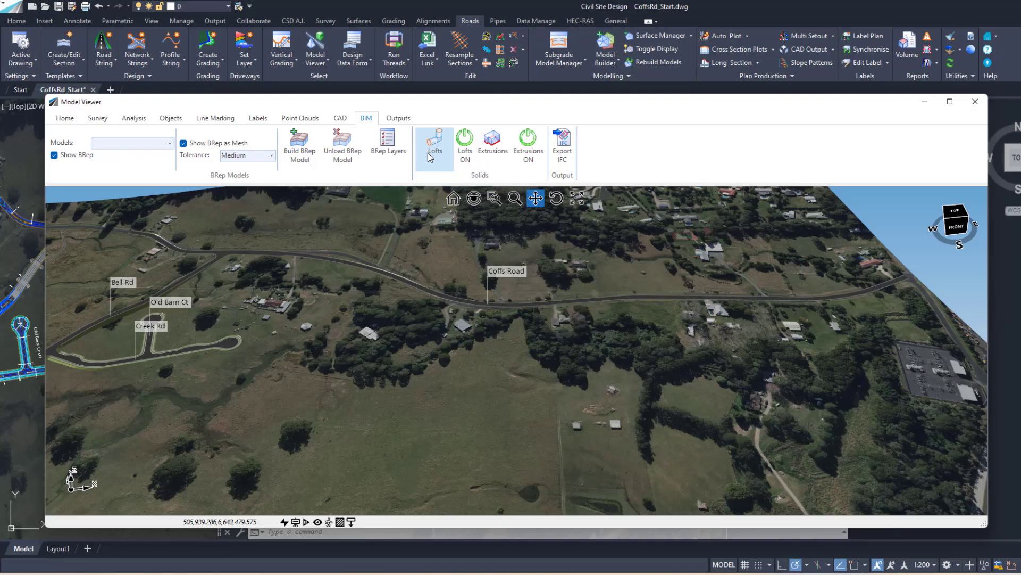
Uncover the drawing behind the Model Viewer and inspect the curved shapes in the Loft Profiles area
drag(406, 100, 631, 128)
middle_drag(101, 218, 294, 277)
mouse_move(104, 237)
middle_down()
mouse_move(218, 248)
mouse_move(311, 227)
middle_up()
middle_drag(147, 233, 148, 314)
scroll(184, 204, up, 10)
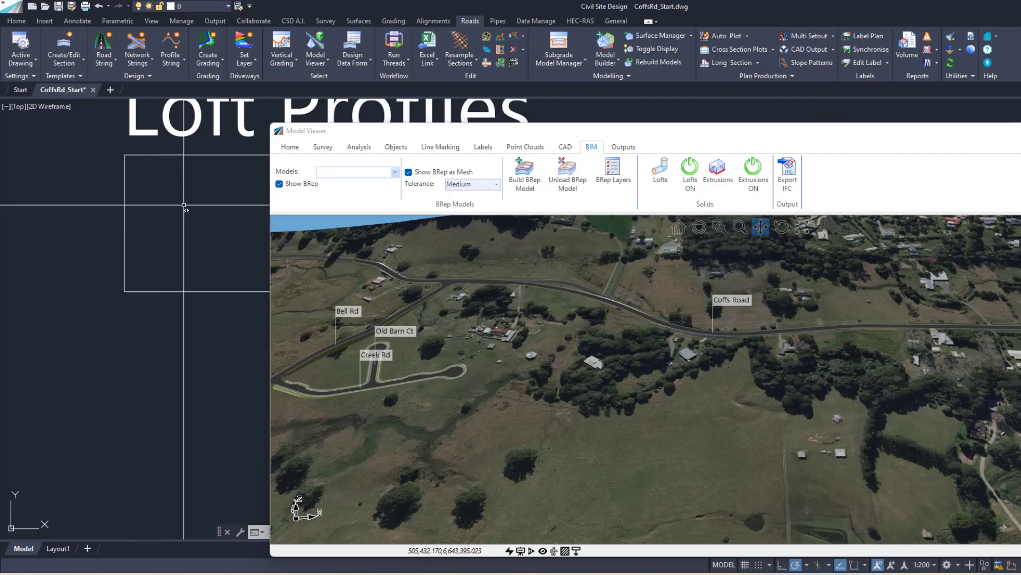
scroll(117, 239, up, 5)
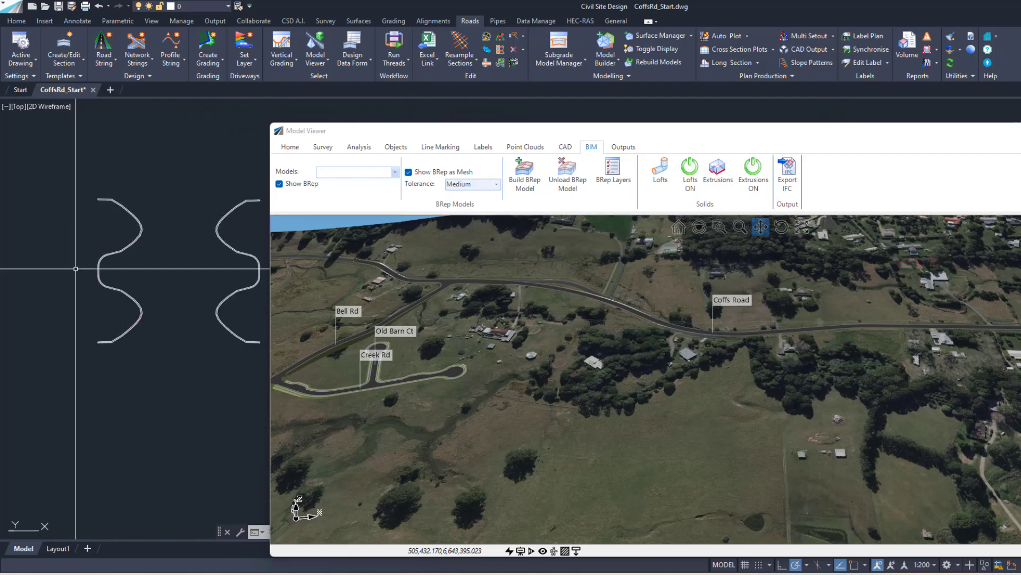
scroll(77, 221, down, 12)
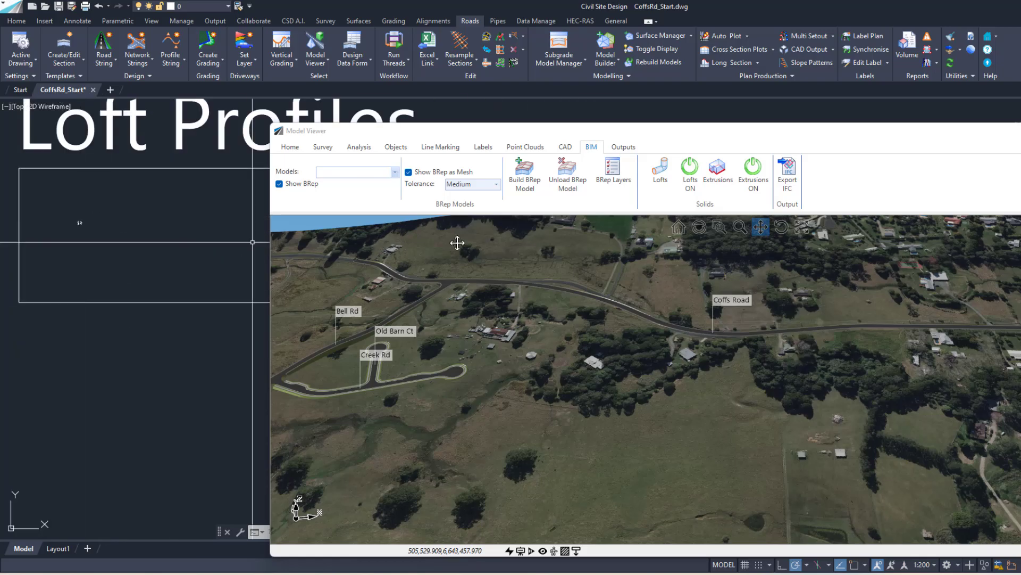
scroll(509, 258, down, 5)
Turn off the display of the primary design and base surfaces in the Model Viewer
drag(507, 130, 374, 97)
double_click(374, 97)
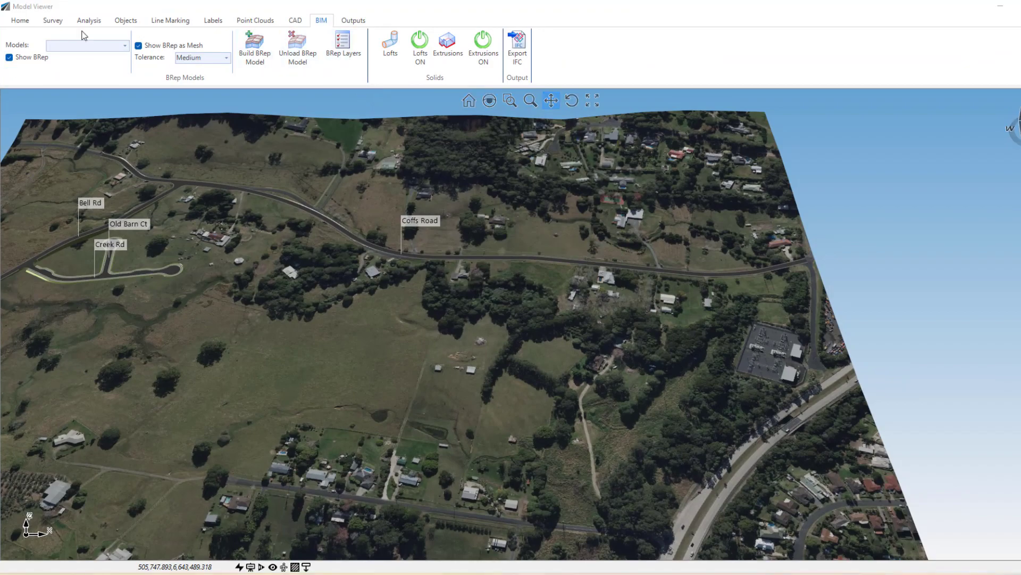
drag(88, 6, 143, 63)
click(96, 76)
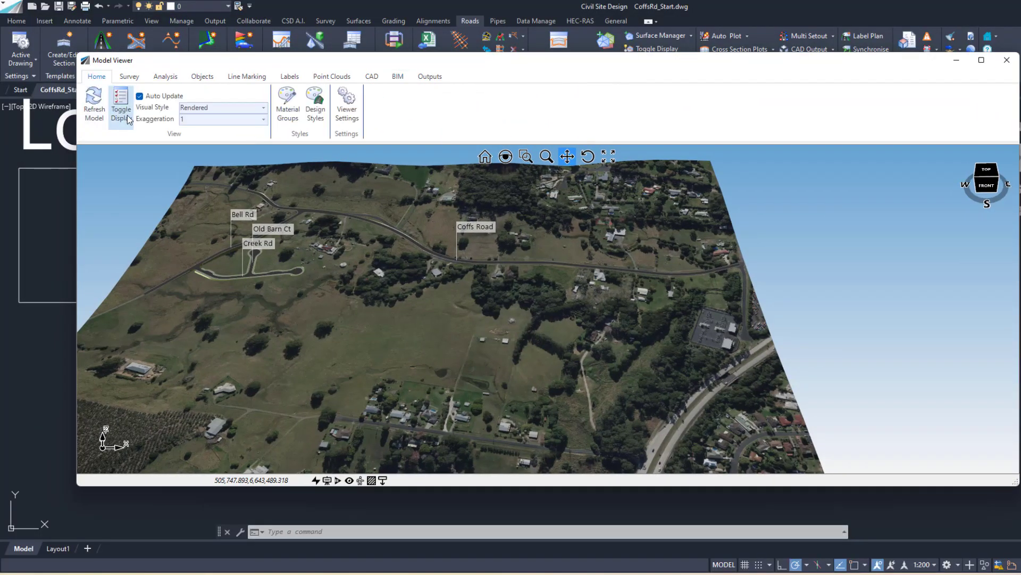
click(123, 109)
click(402, 183)
click(401, 231)
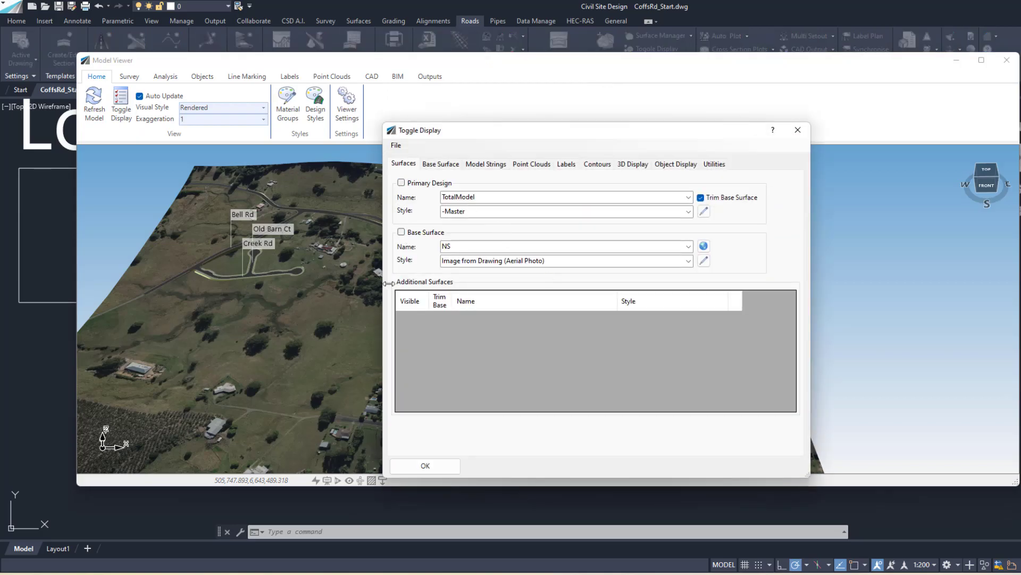
click(444, 467)
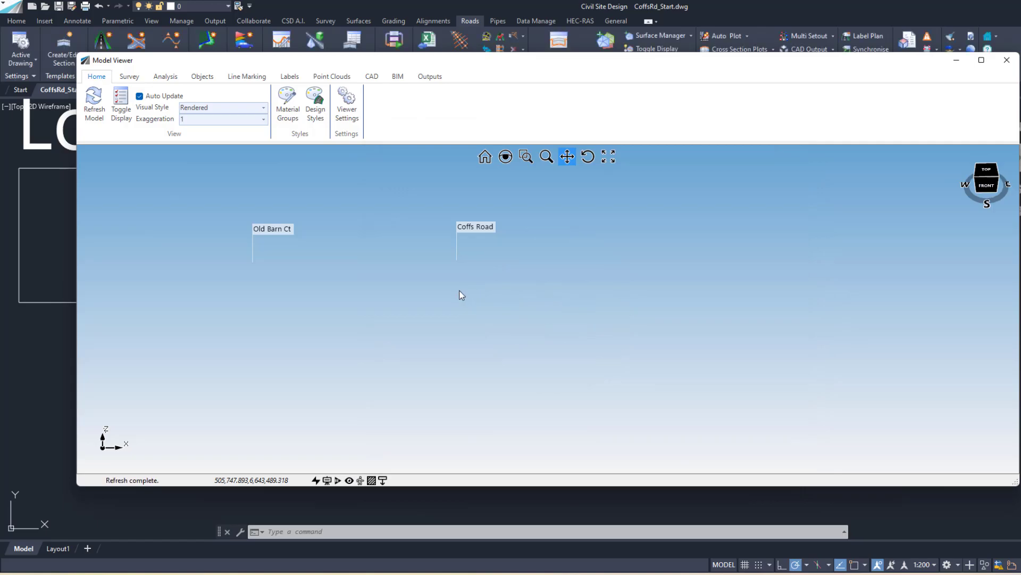
Build the BRep model for TotalModel, shown as mesh with Medium tolerance
click(399, 77)
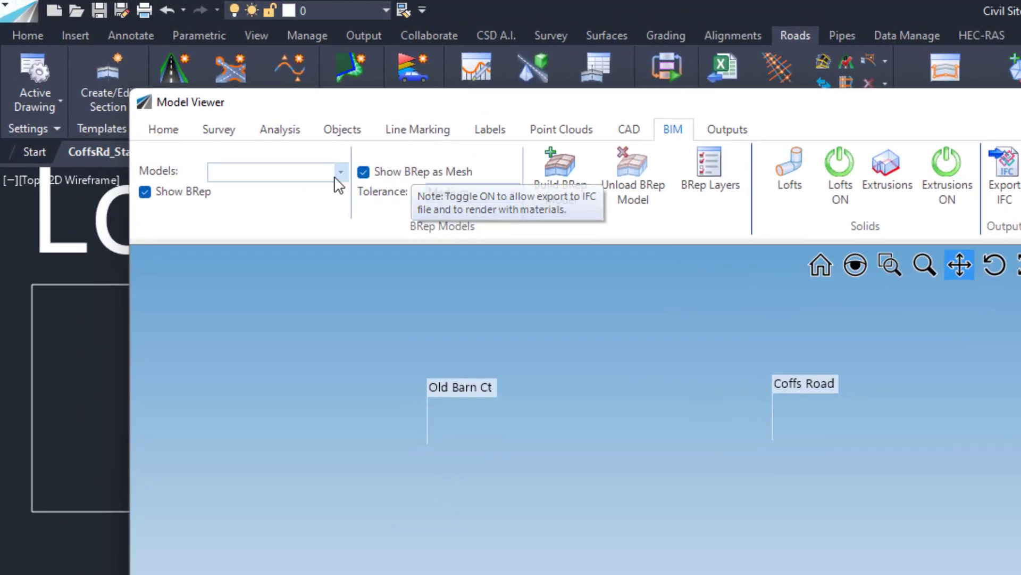
click(340, 172)
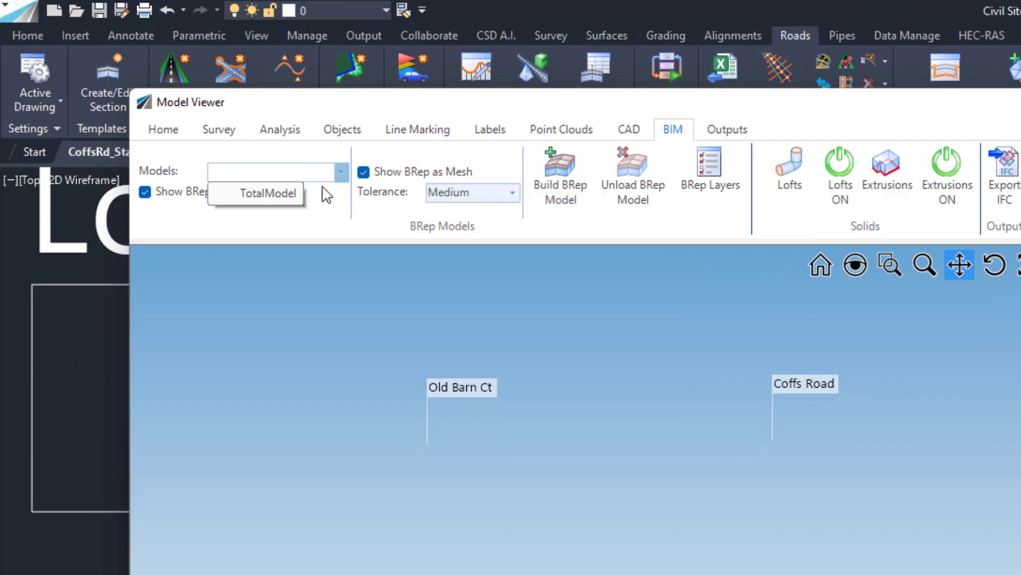
click(292, 193)
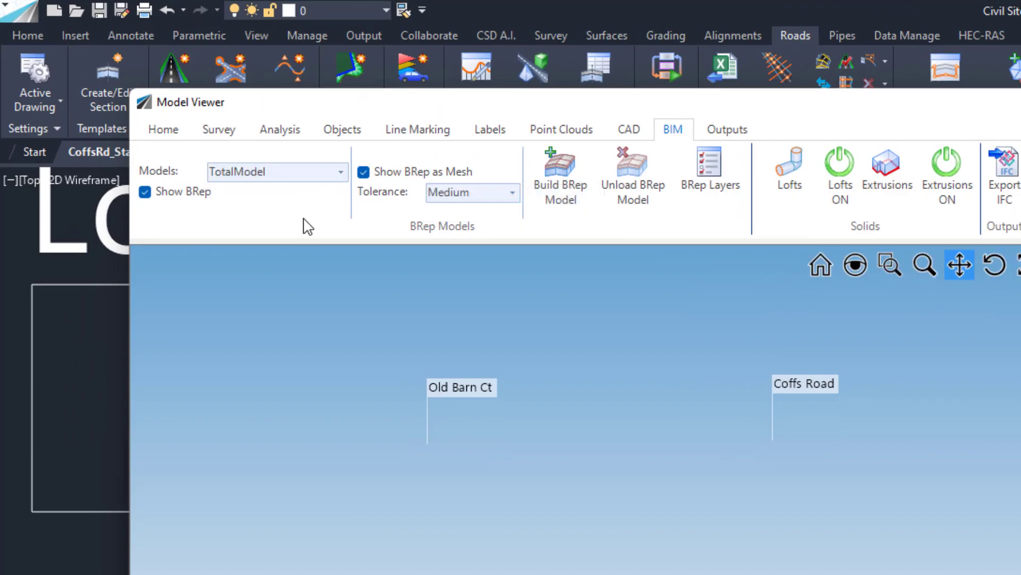
mouse_move(495, 167)
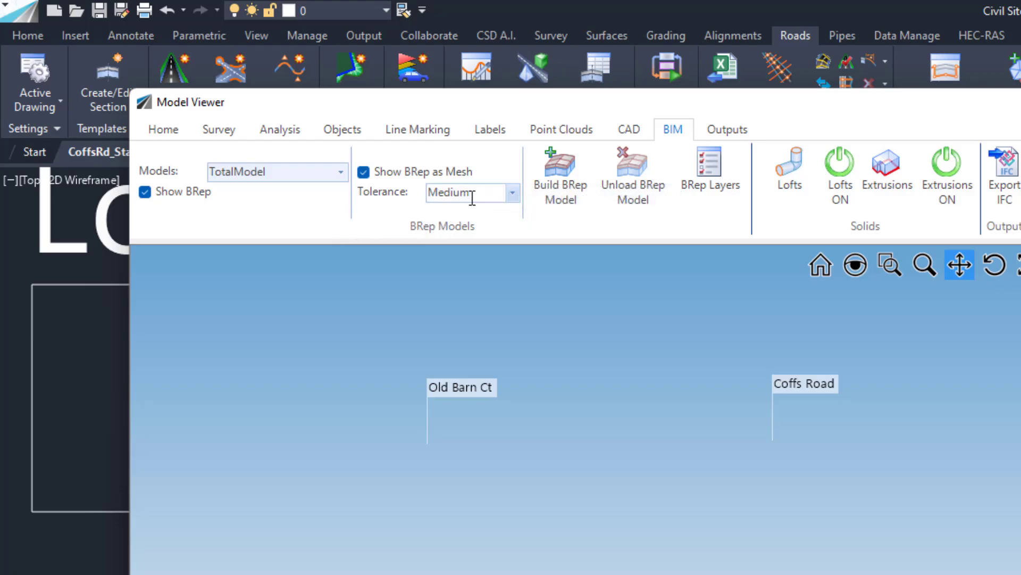
click(513, 196)
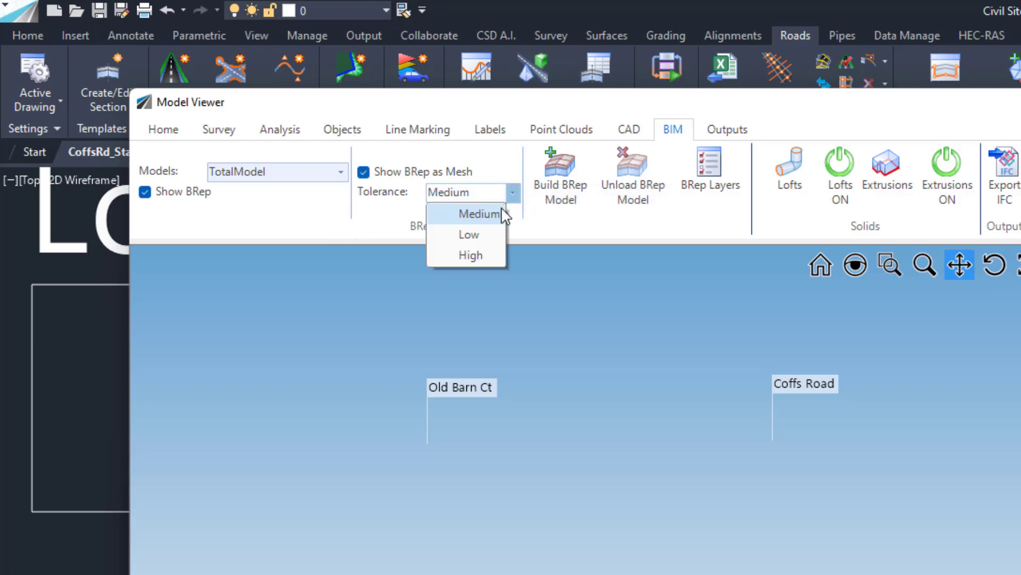
click(512, 189)
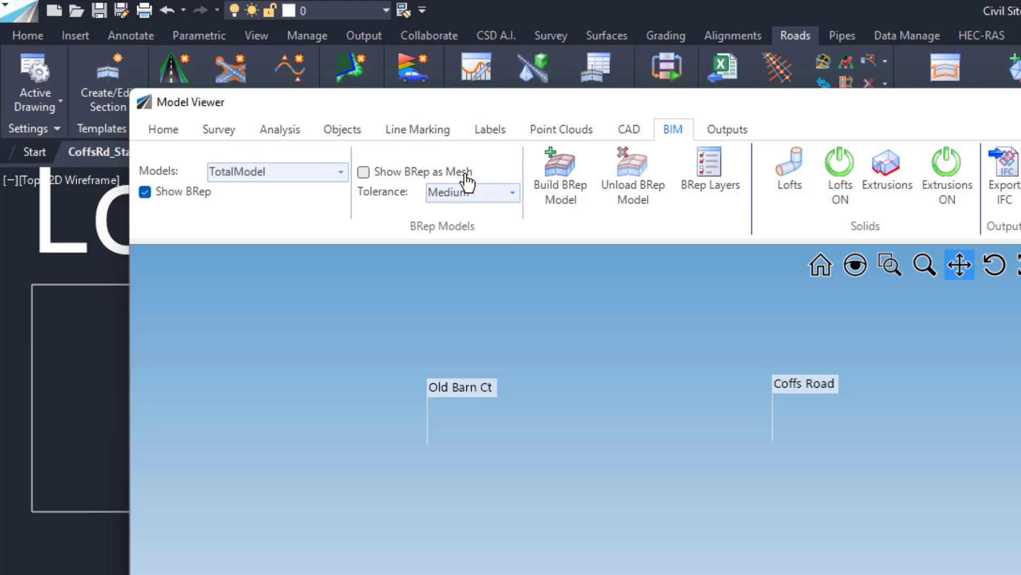
click(462, 172)
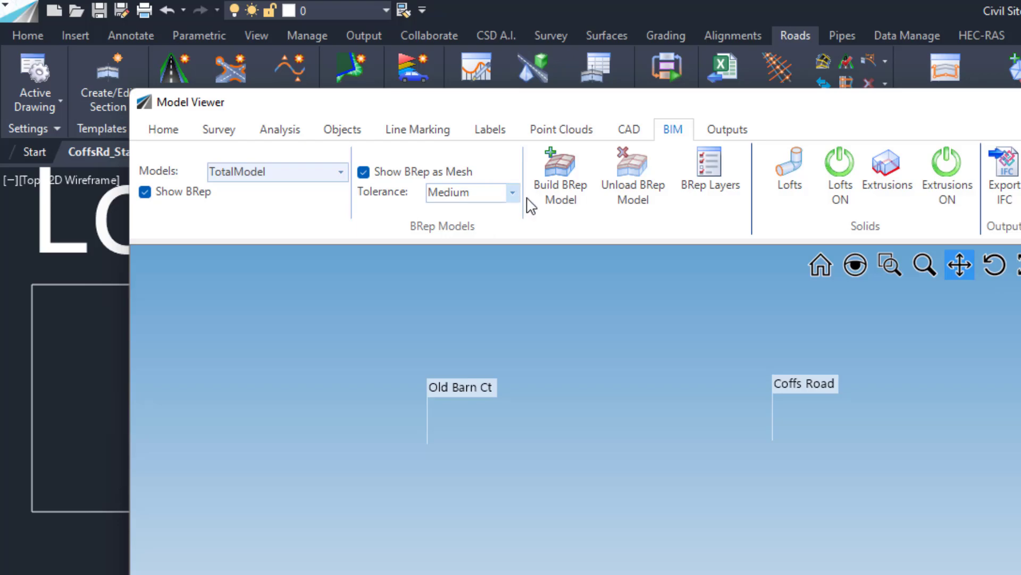
click(560, 202)
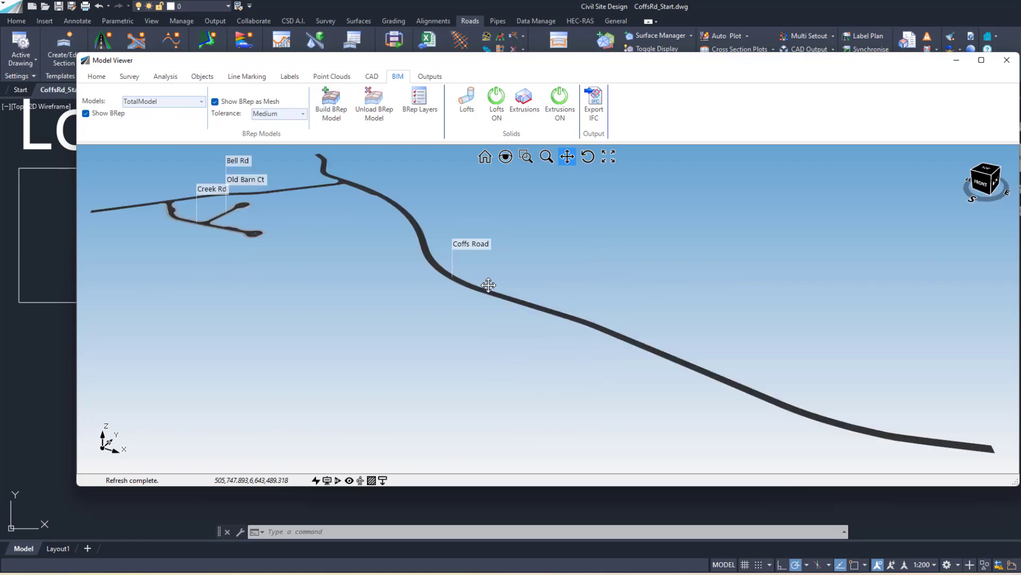
Inspect the pavement layers of the solid road model up close at the far end of Coffs Road
drag(489, 289, 369, 258)
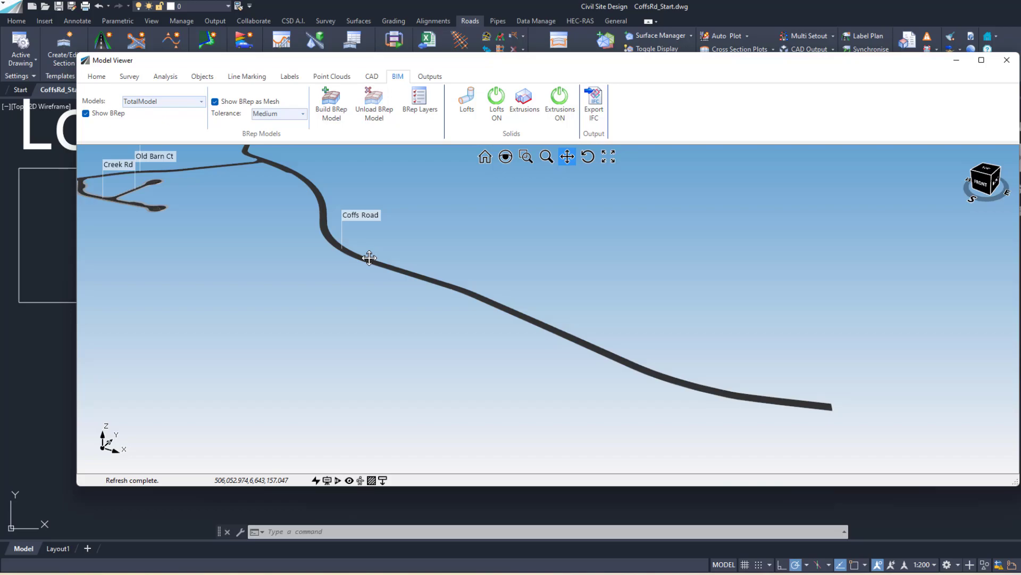
drag(735, 377, 542, 340)
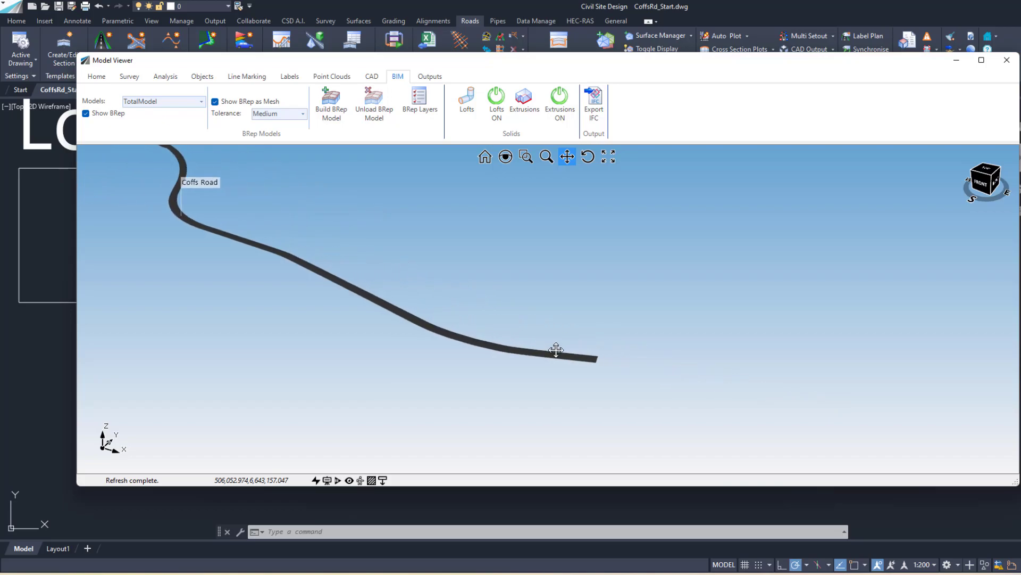
middle_drag(556, 350, 527, 343)
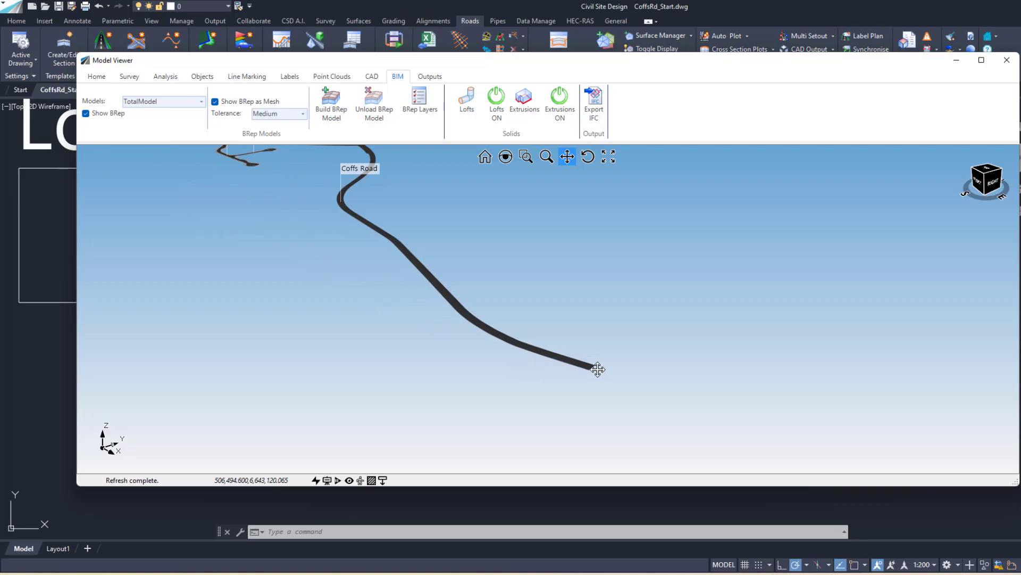
scroll(595, 367, up, 8)
scroll(549, 376, up, 4)
middle_drag(532, 400, 490, 386)
drag(490, 388, 488, 352)
scroll(488, 351, up, 5)
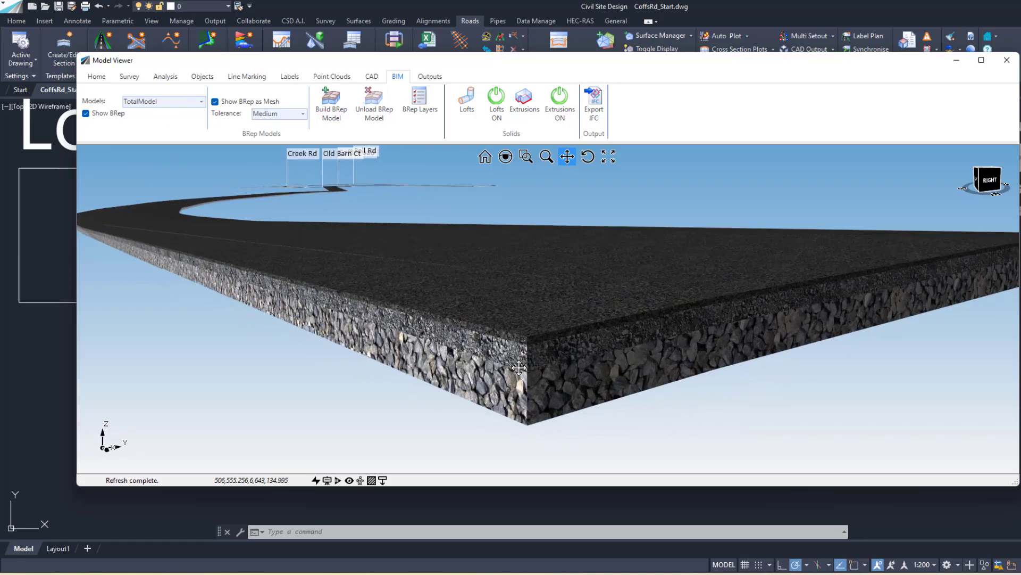
mouse_move(517, 367)
middle_down()
mouse_move(481, 361)
mouse_move(523, 361)
middle_up()
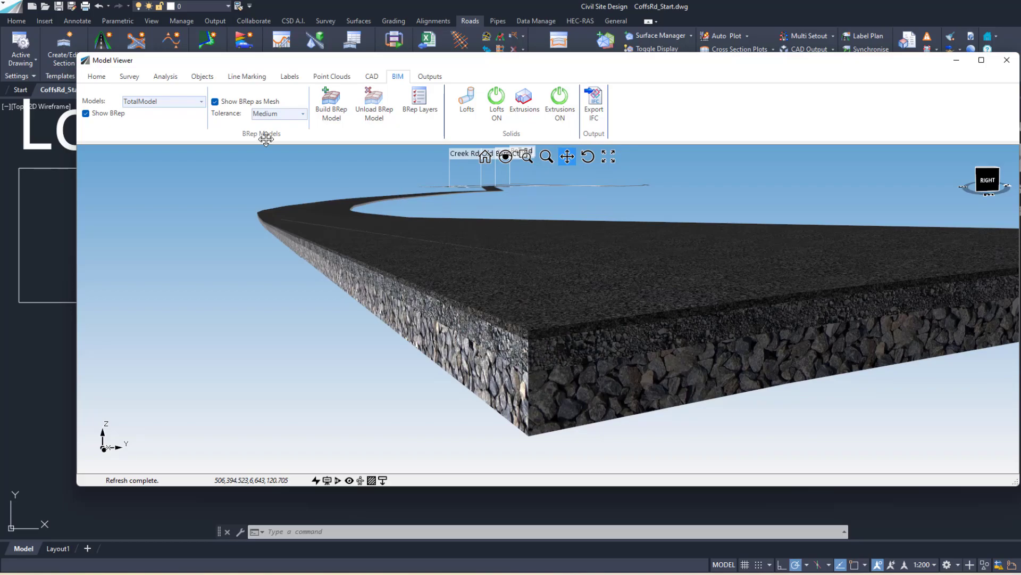
Review the Asphalt, Concrete, FCRClass2, FCRClass3 and Infill entries in the material groups, and close the editor without changes
click(100, 80)
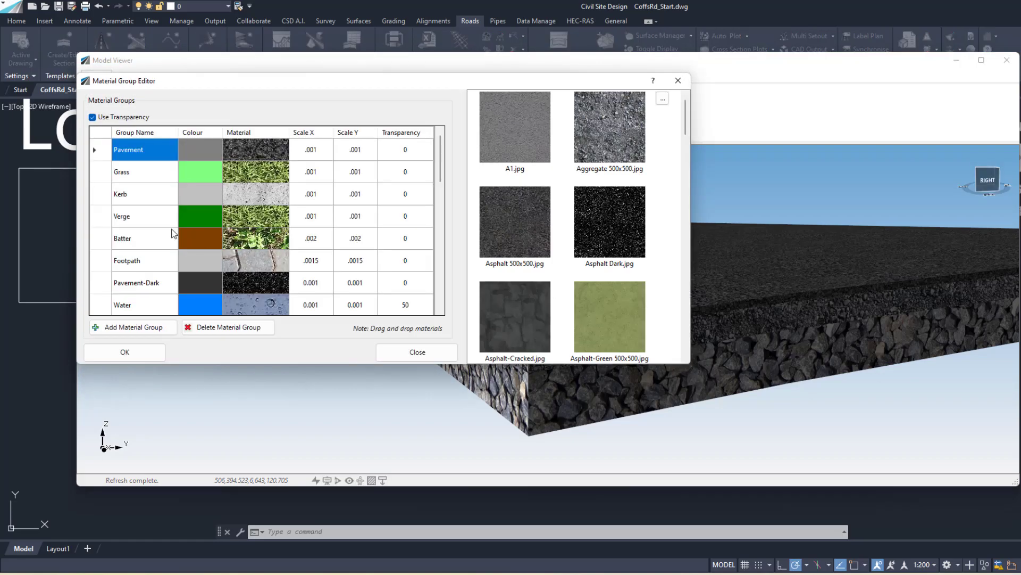
scroll(171, 232, down, 10)
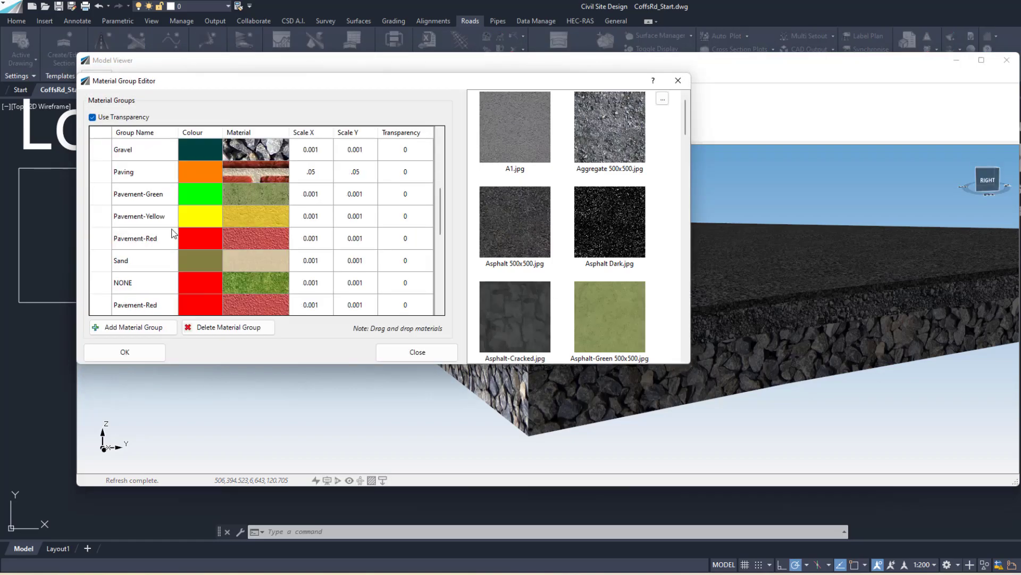
scroll(172, 233, down, 4)
scroll(120, 262, up, 3)
scroll(147, 259, down, 3)
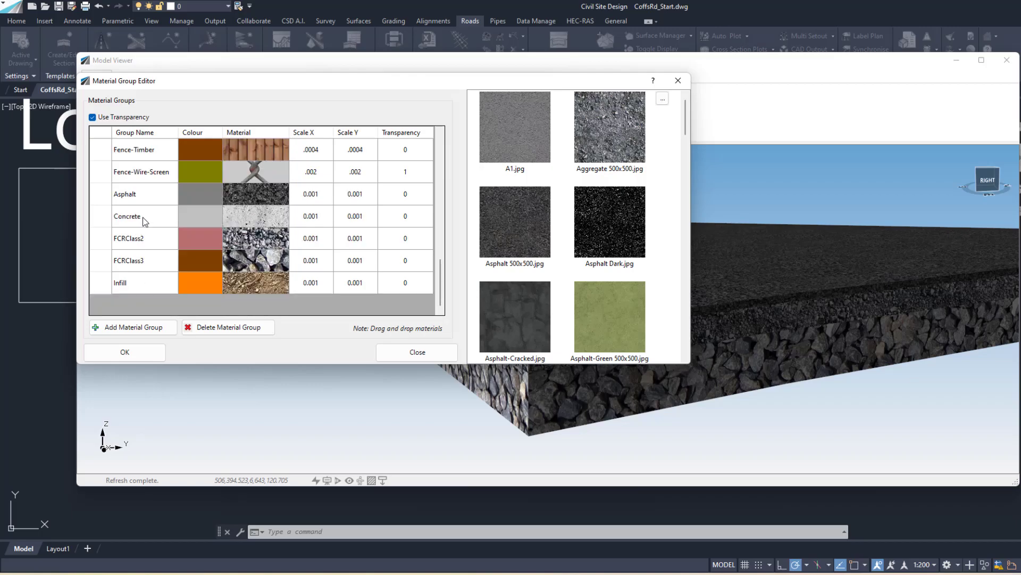
click(132, 197)
click(133, 220)
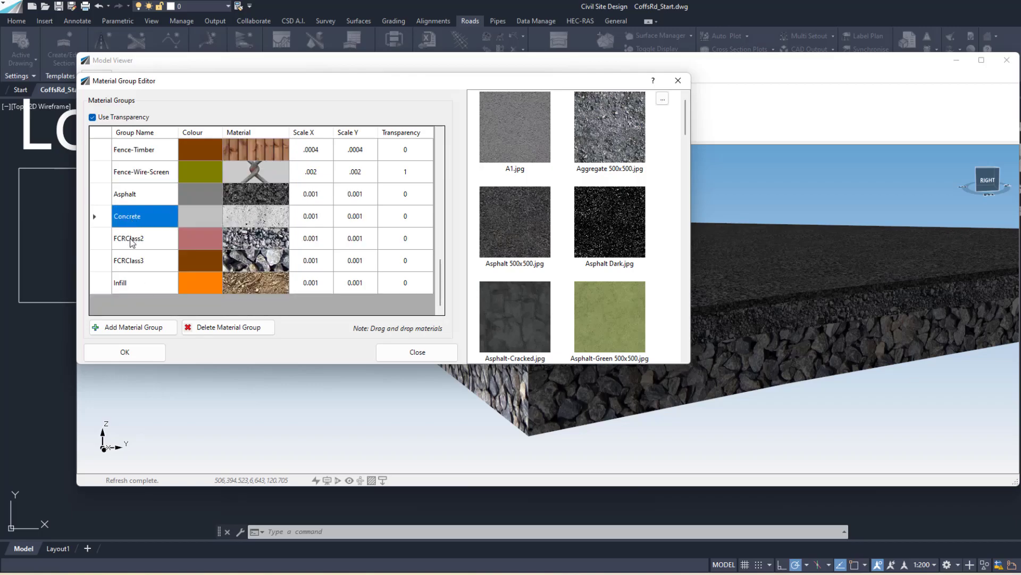
click(132, 244)
click(130, 260)
click(138, 288)
click(130, 224)
click(241, 198)
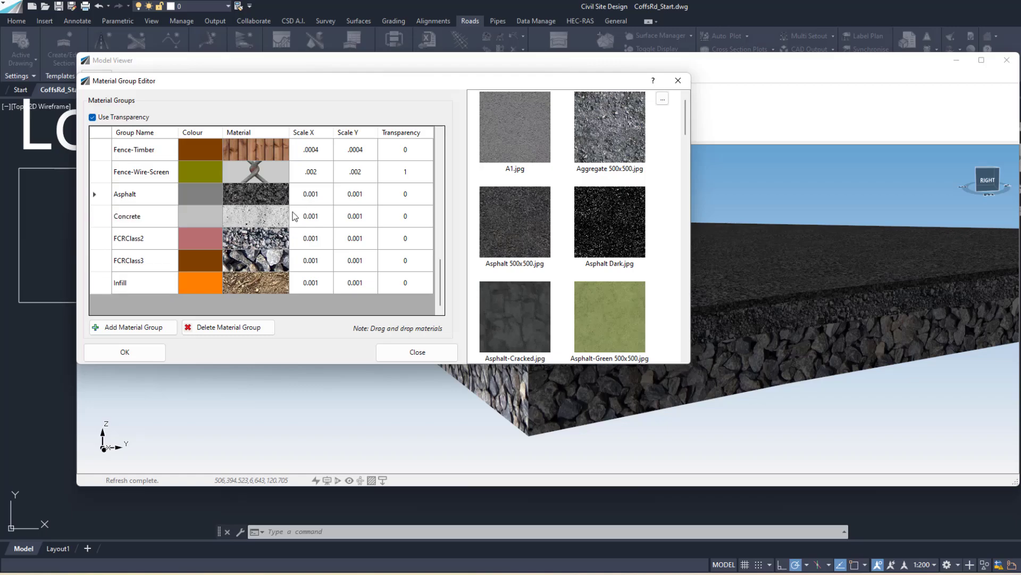
click(417, 352)
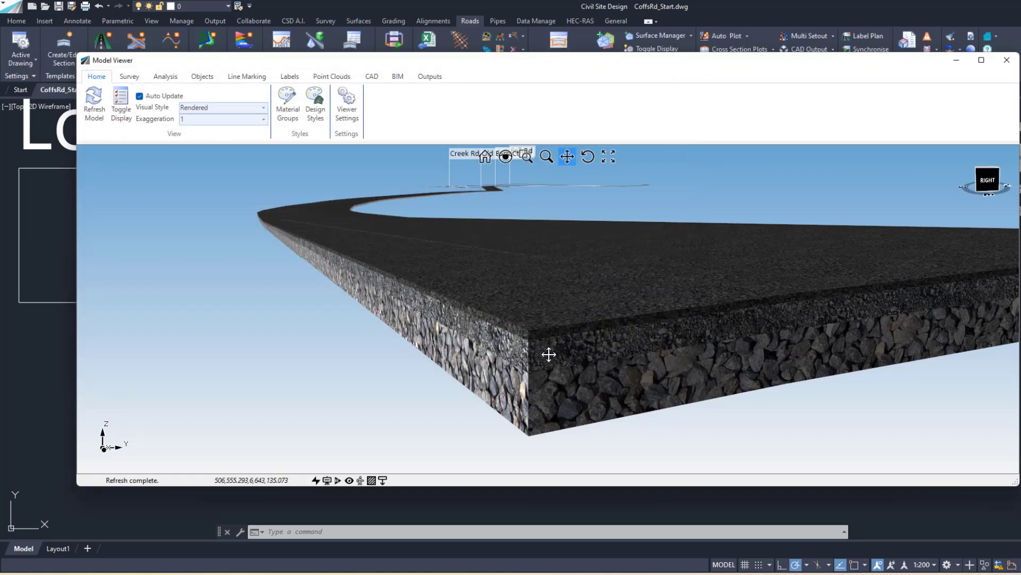
Examine the layered solids at the end of Coffs Road and the pavement, kerb and footpath solids at Creek Rd
scroll(554, 379, up, 2)
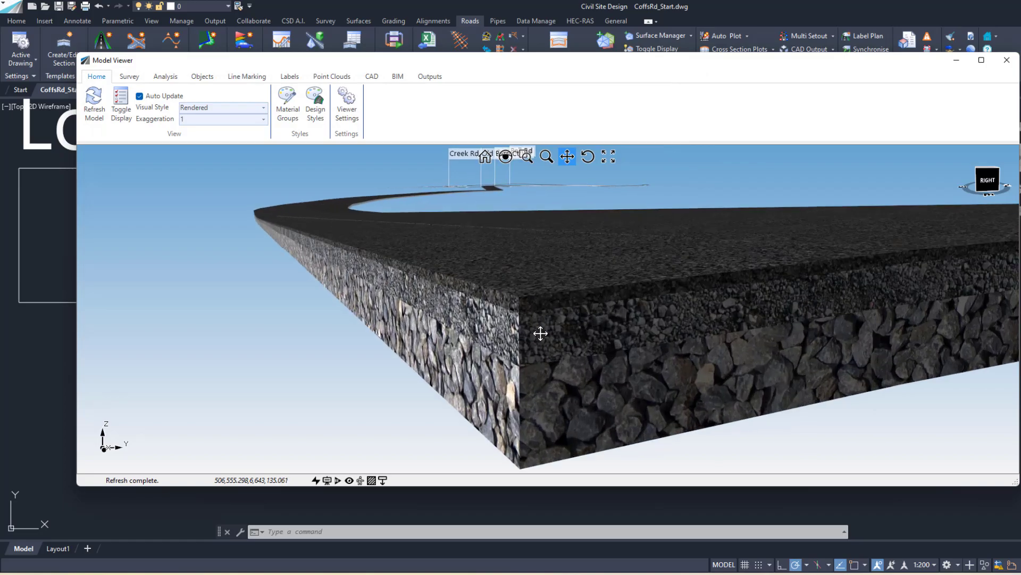
scroll(538, 324, down, 5)
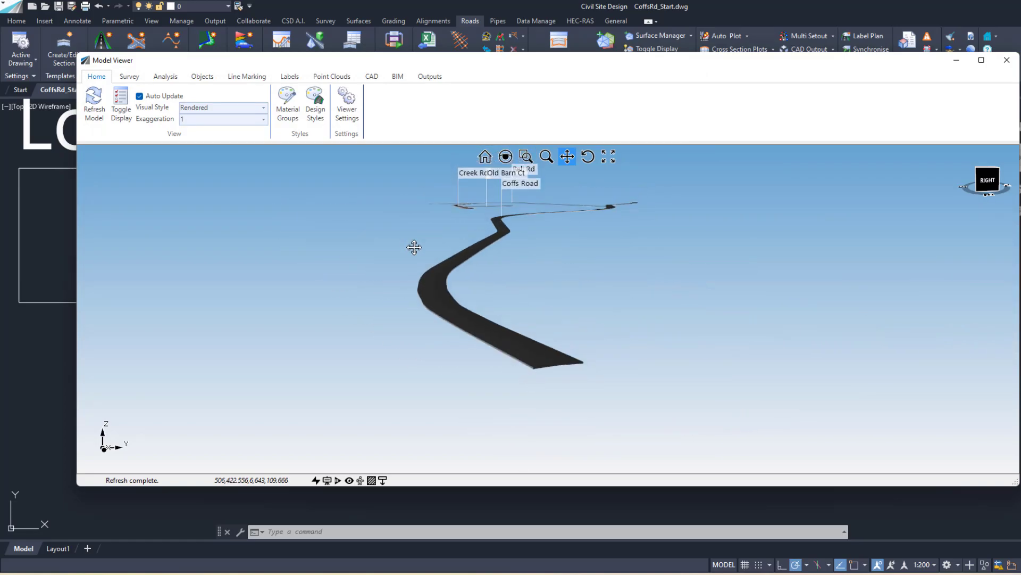
scroll(581, 456, up, 8)
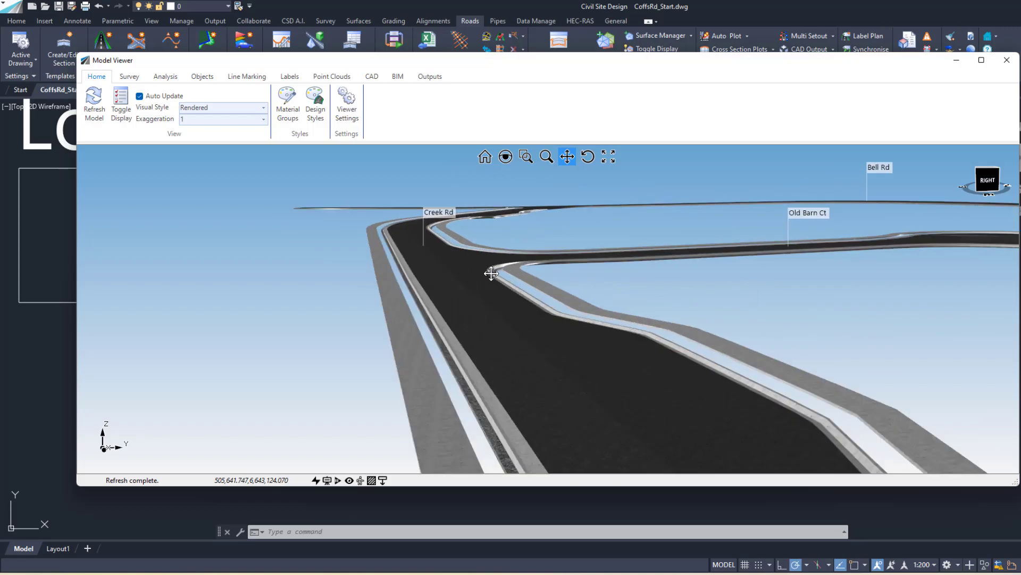
scroll(458, 330, up, 3)
drag(458, 333, 543, 444)
drag(605, 282, 586, 340)
middle_drag(585, 340, 447, 369)
scroll(589, 366, up, 8)
mouse_move(605, 379)
middle_down()
mouse_move(560, 370)
mouse_move(611, 378)
mouse_move(569, 390)
mouse_move(542, 381)
mouse_move(598, 382)
mouse_move(618, 369)
middle_up()
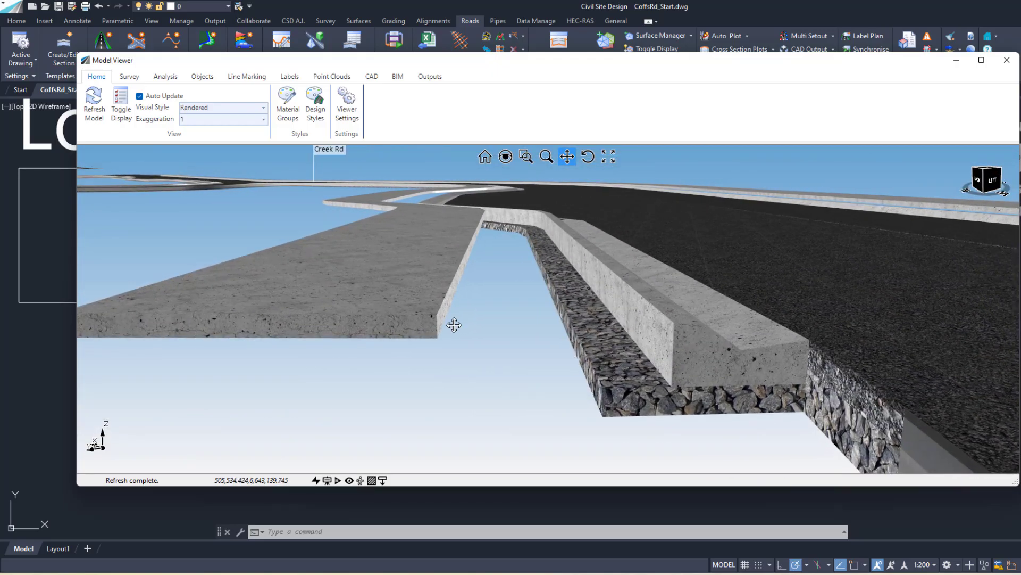
Open the BRep Layers list for TotalModel and arrange it beside a narrowed Model Viewer window
middle_drag(454, 325, 666, 333)
middle_drag(638, 375, 572, 361)
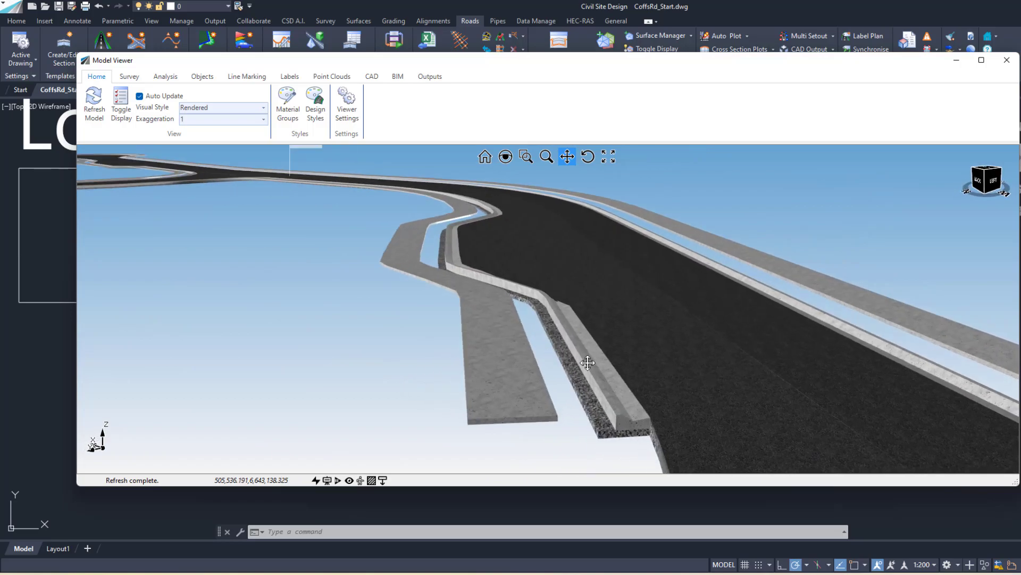
drag(586, 353, 537, 358)
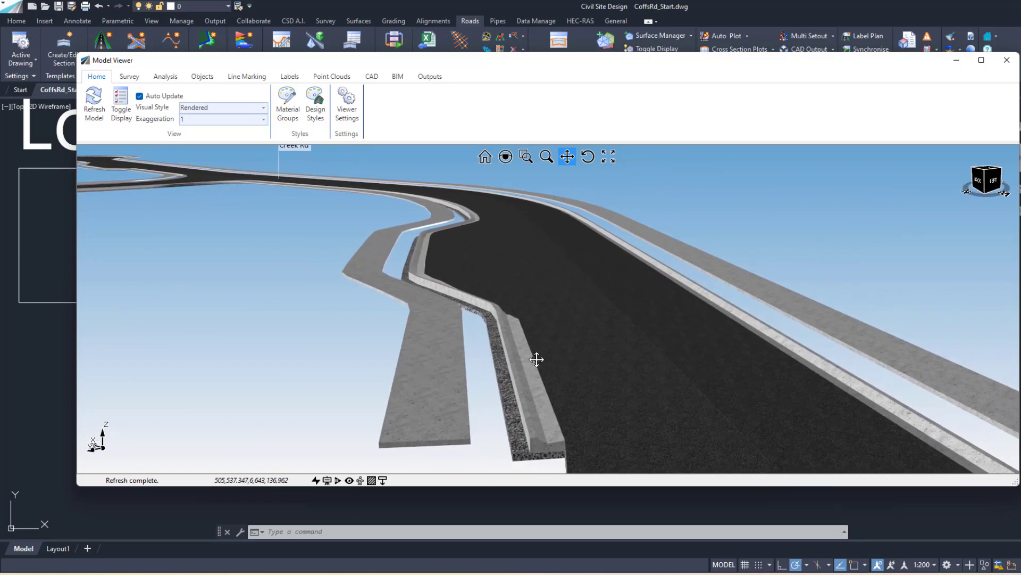
click(403, 80)
click(420, 100)
drag(336, 101, 902, 143)
click(759, 73)
drag(760, 73, 736, 73)
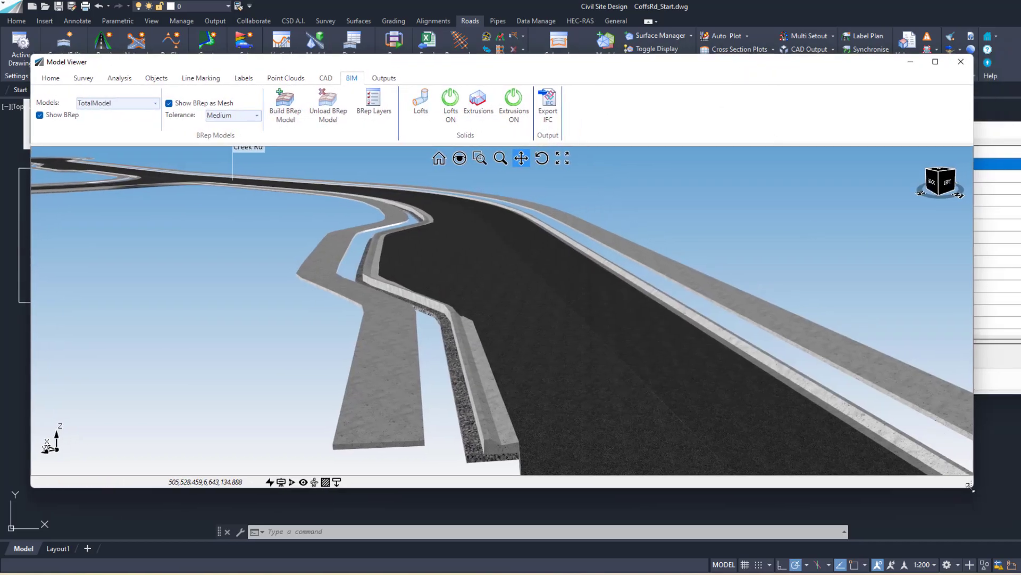
drag(973, 486, 656, 511)
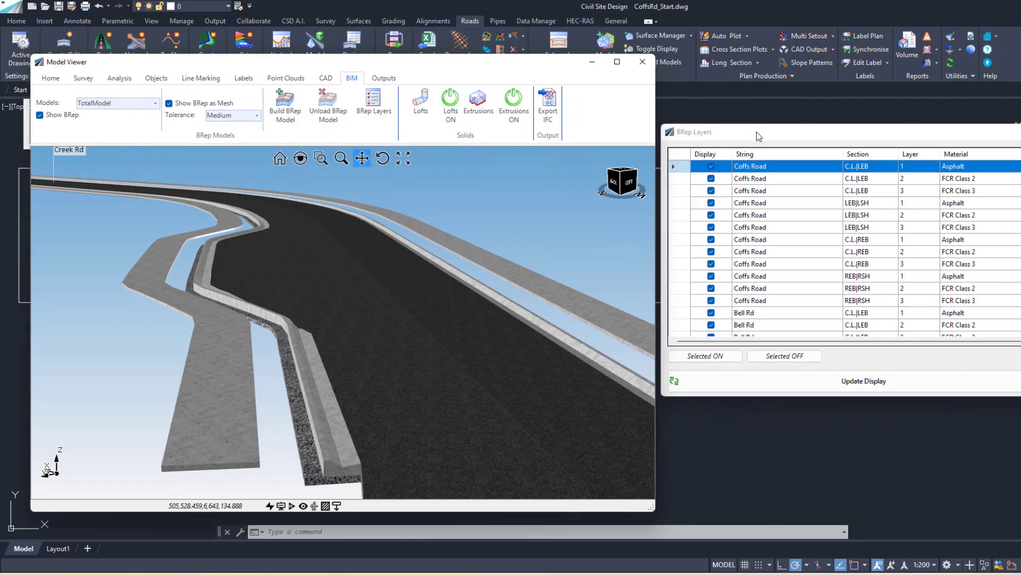
drag(691, 130, 697, 156)
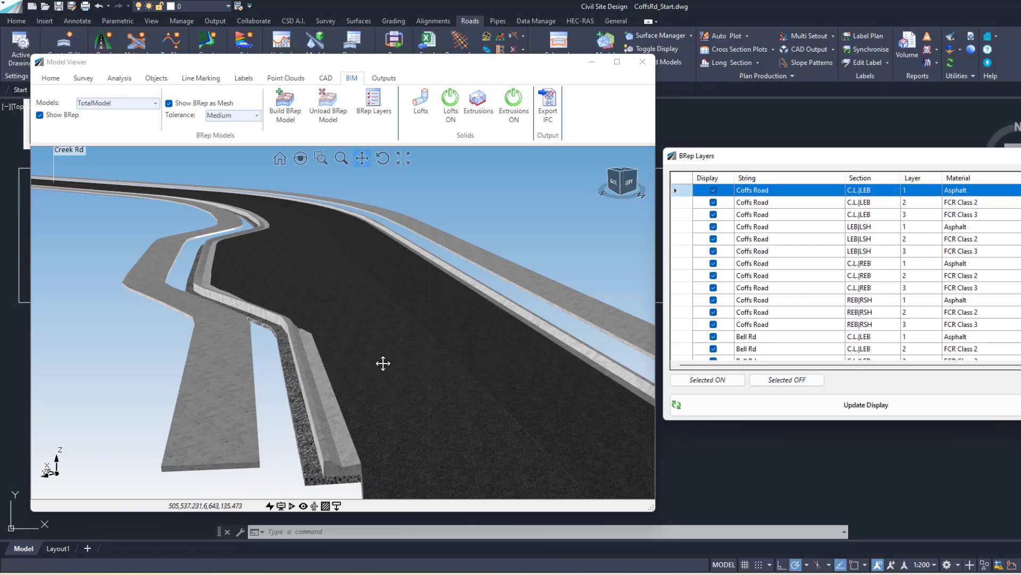
Hide layer 1 (Asphalt) of the Creek Rd C.L.|LEB section and update the model display
scroll(756, 272, down, 5)
scroll(783, 276, down, 3)
scroll(793, 273, up, 2)
click(794, 264)
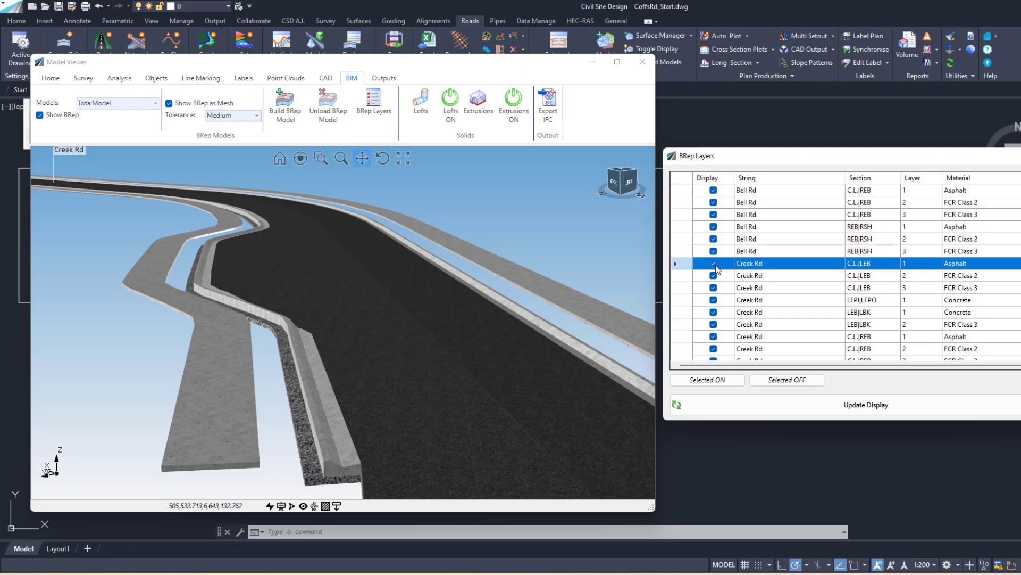
click(844, 406)
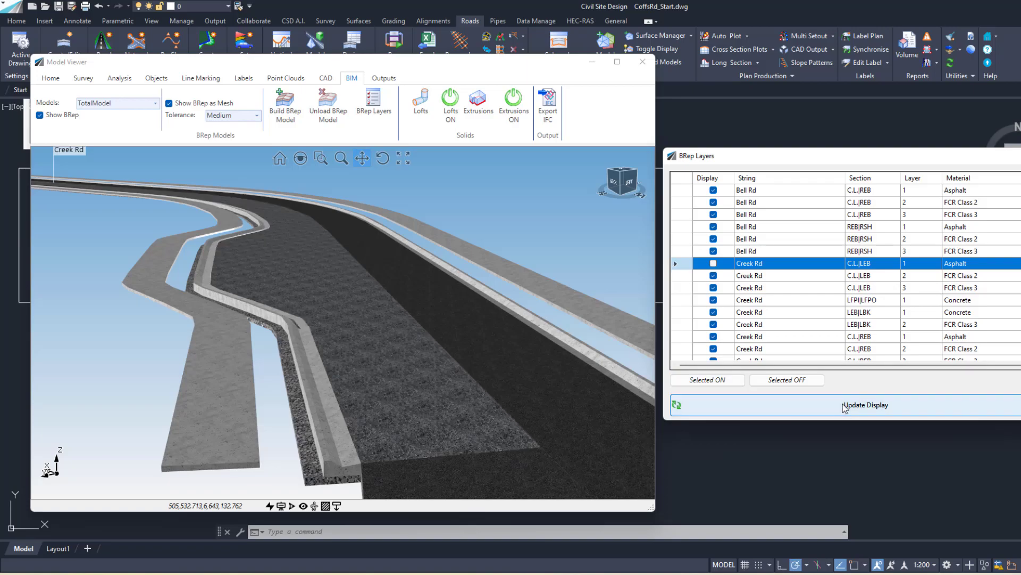
scroll(402, 400, up, 3)
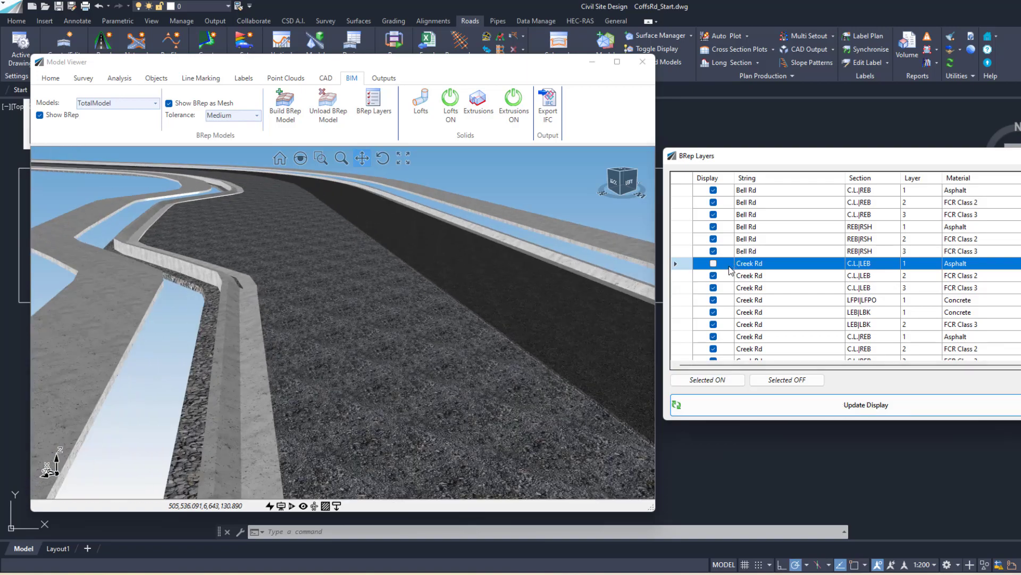
Hide layer 2 (FCR Class 2) of the Creek Rd C.L.|LEB section and update the display
click(713, 276)
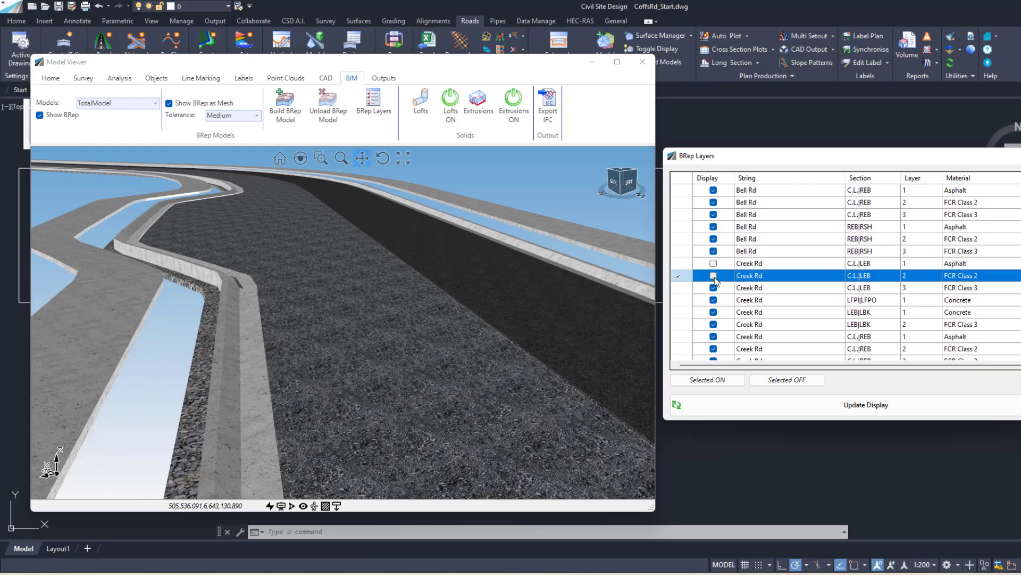
click(879, 403)
click(867, 404)
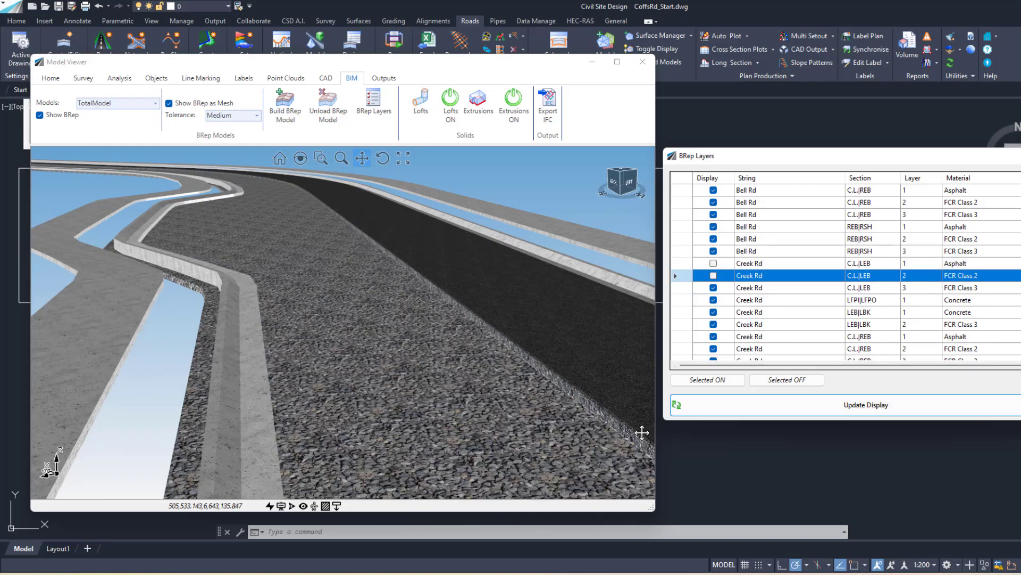
middle_drag(523, 406, 528, 406)
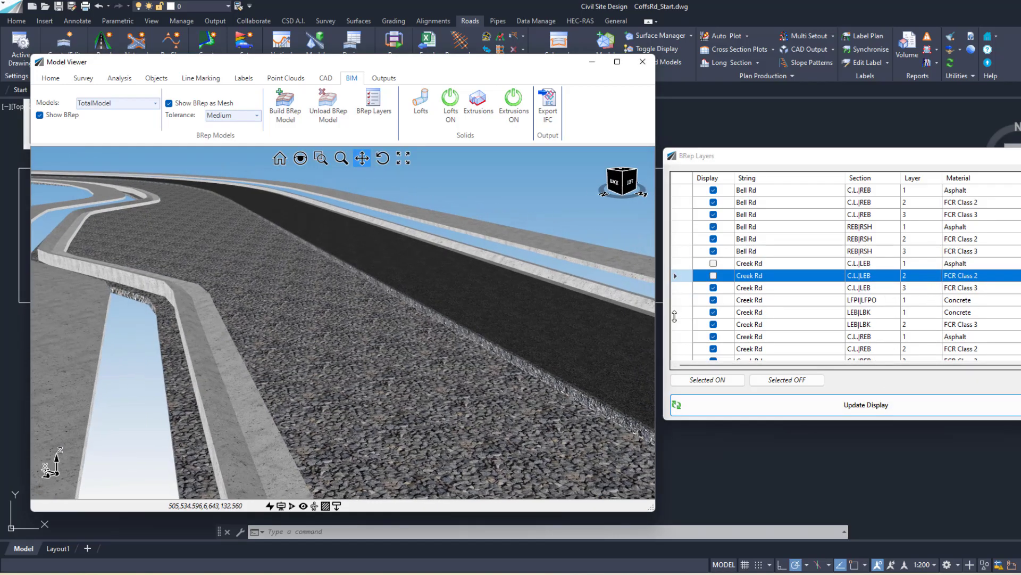
Hide layer 3 (FCR Class 3) of the Creek Rd C.L.|LEB section, update the display and inspect the opened pavement
click(713, 288)
click(834, 404)
drag(601, 402, 280, 361)
drag(387, 361, 443, 375)
middle_drag(443, 375, 418, 405)
scroll(438, 376, down, 3)
scroll(438, 376, down, 4)
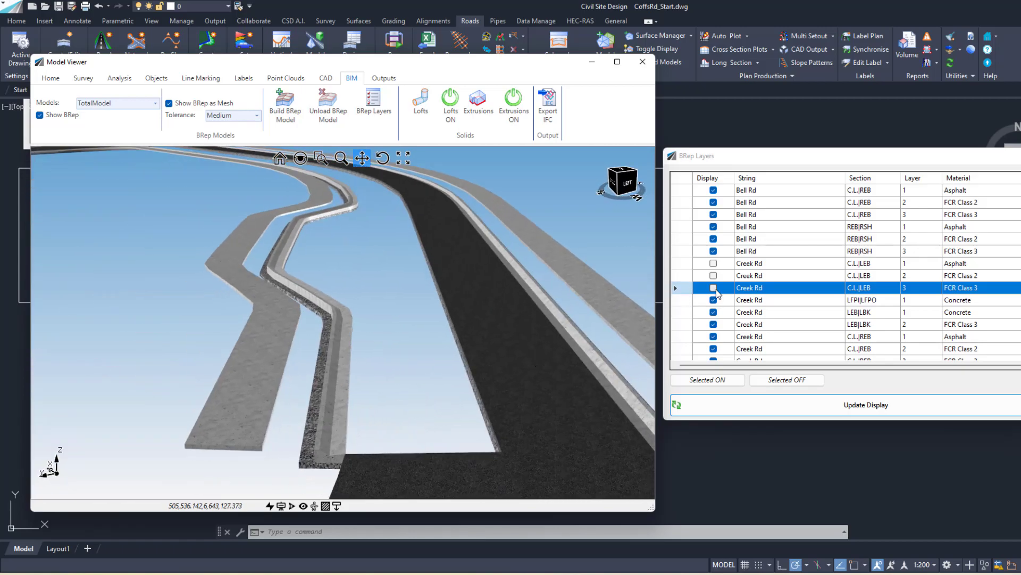
Turn all three Creek Rd C.L.|LEB layers back on and update the display
click(714, 287)
click(713, 275)
click(714, 263)
click(812, 399)
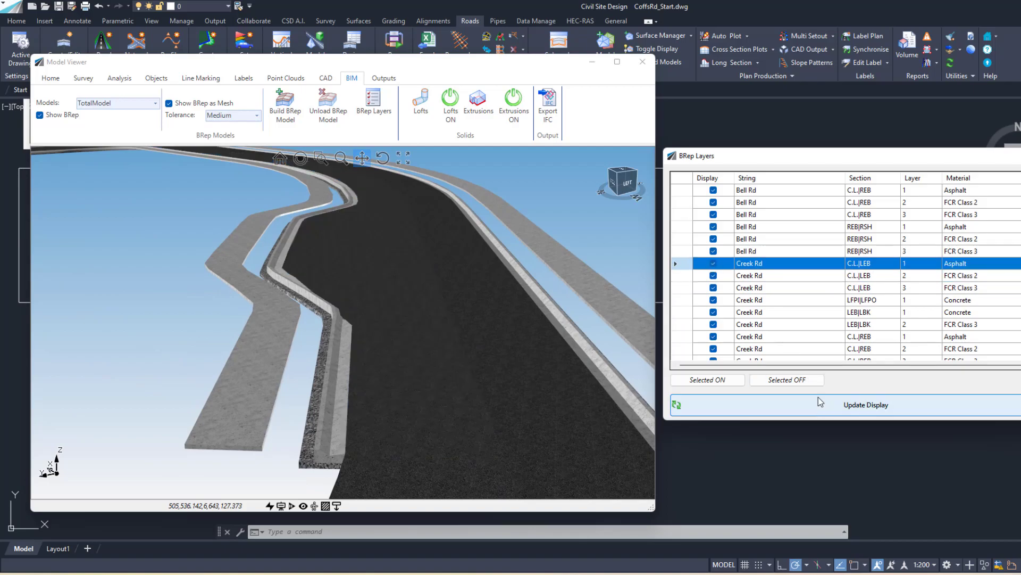
Select the Creek Rd rows from C.L.|LEB through LEB|LBK, close the BRep Layers list and widen the Model Viewer window
shift+click(683, 326)
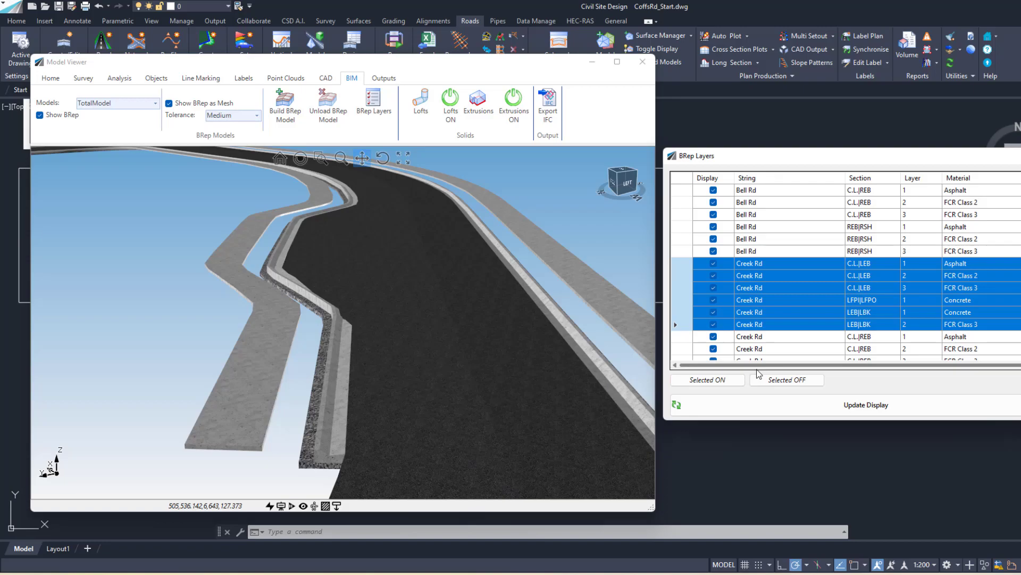
click(1020, 156)
drag(652, 509, 999, 532)
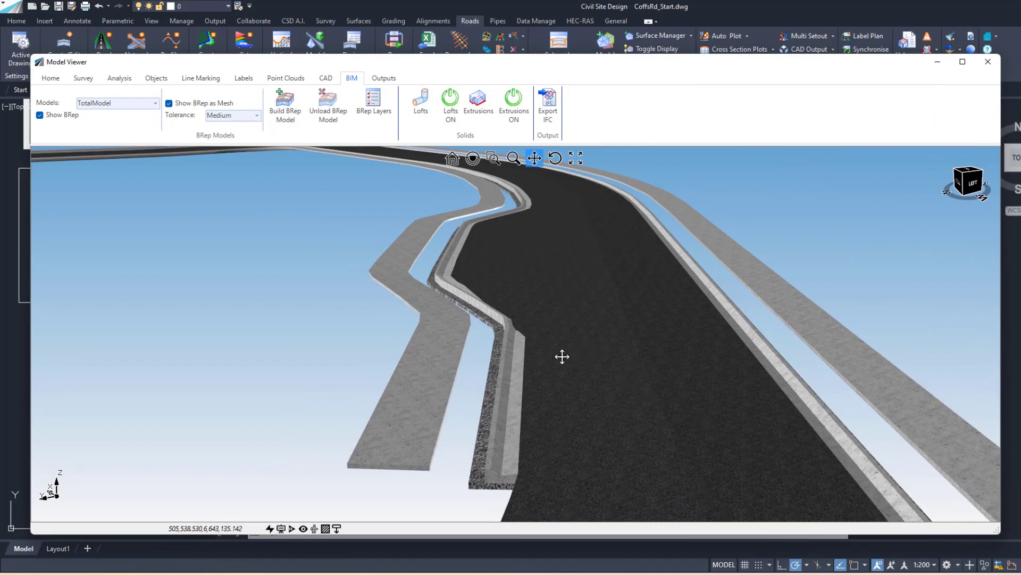
View the whole road network of Coffs Road, Bell Rd, Creek Rd and Old Barn Ct as BRep solids
scroll(557, 362, down, 5)
middle_drag(496, 348, 469, 352)
drag(470, 351, 370, 528)
middle_drag(370, 528, 286, 310)
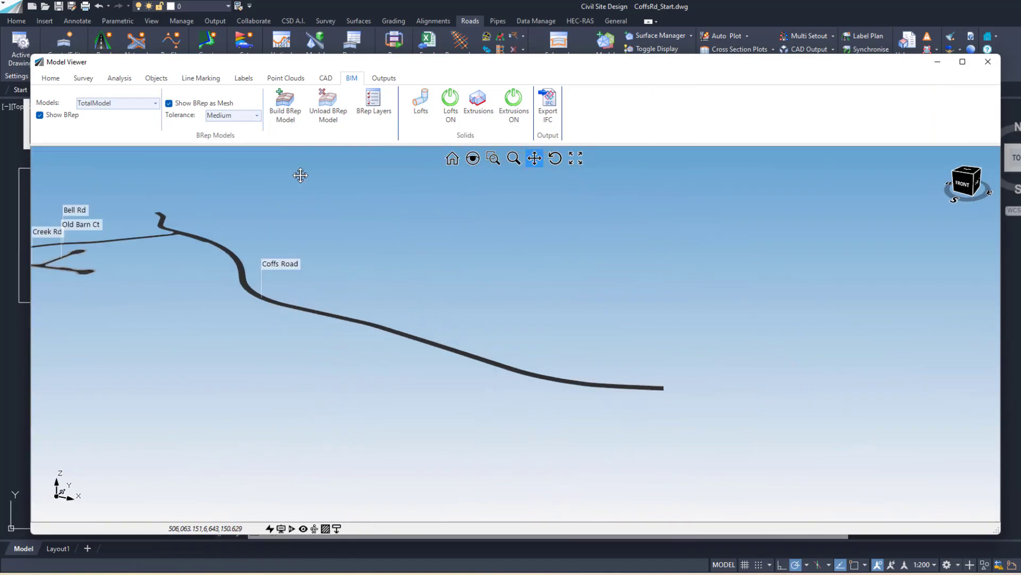
click(335, 118)
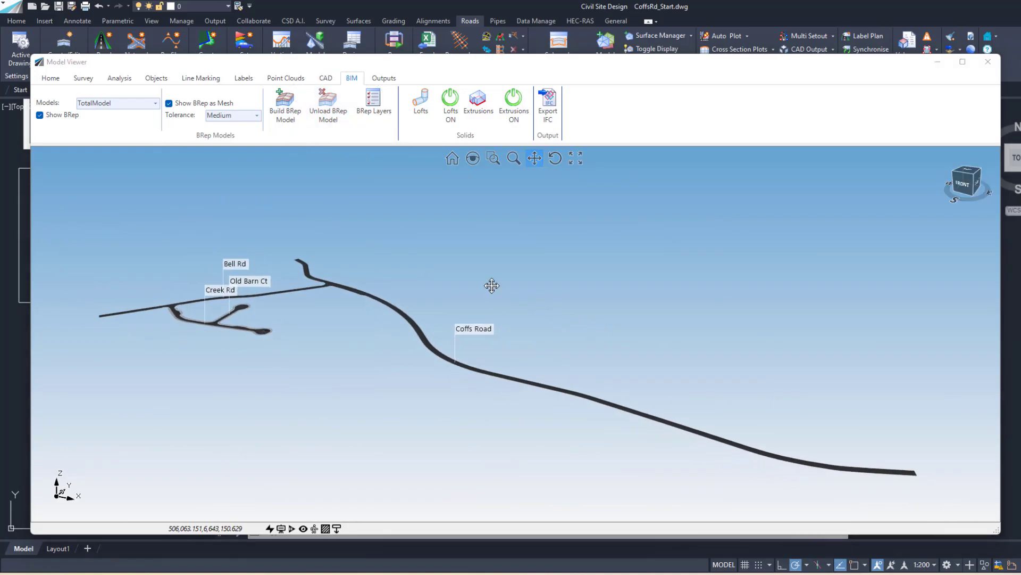
middle_drag(425, 284, 422, 316)
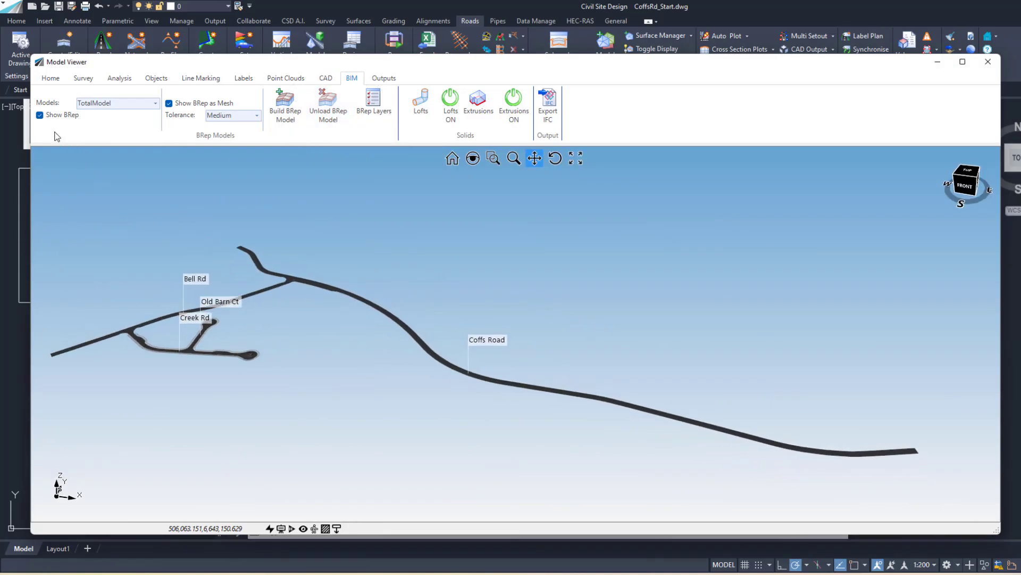
click(40, 116)
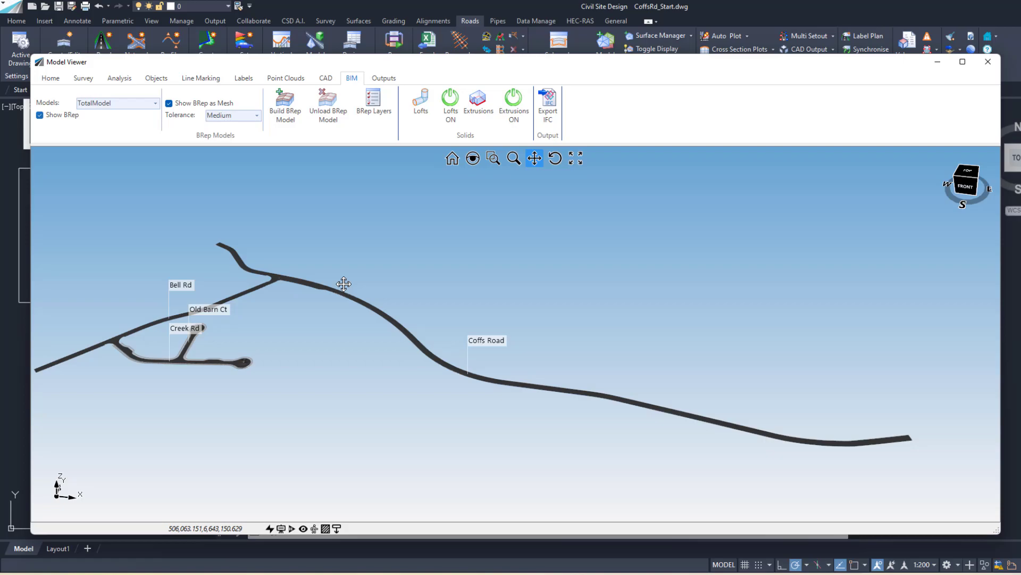
Examine the pavement solids up close at the end of Coffs Road
drag(531, 388, 238, 329)
middle_drag(548, 403, 441, 343)
scroll(519, 399, up, 10)
scroll(455, 401, up, 5)
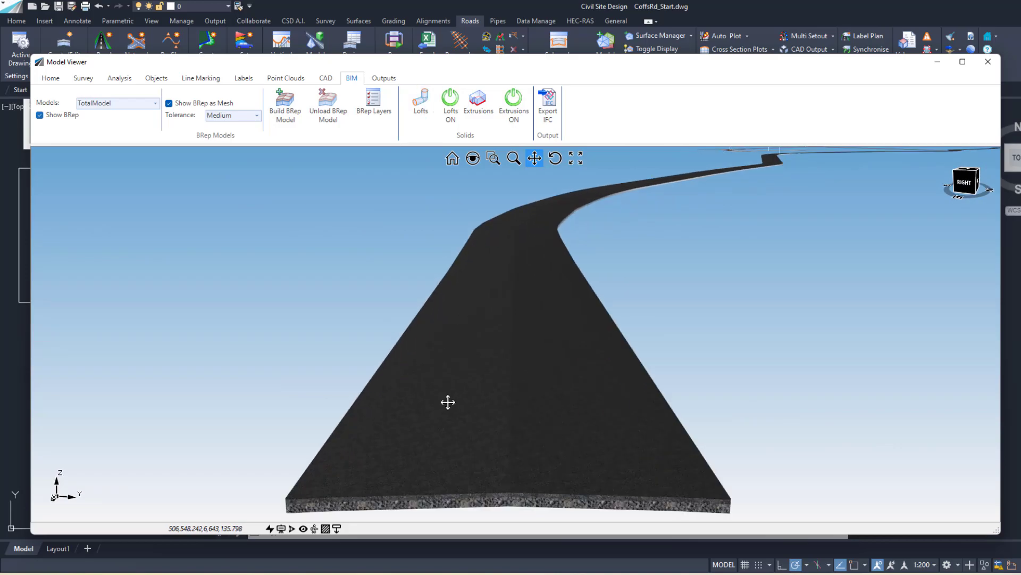
drag(447, 401, 528, 369)
middle_drag(528, 369, 497, 402)
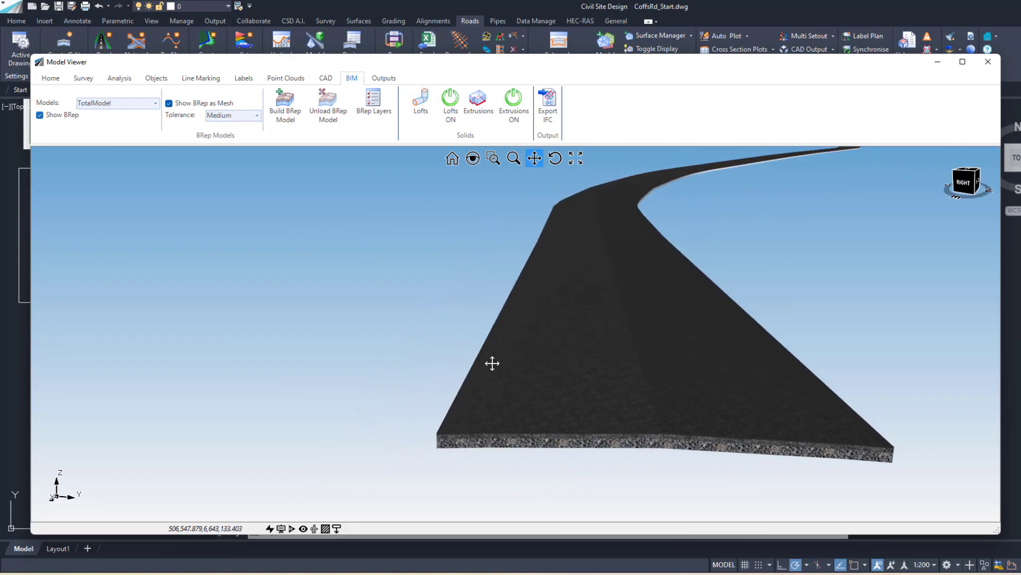
Move the Model Viewer off the loft profiles and add a polyline loft group named GuardRail-L
drag(401, 59, 565, 74)
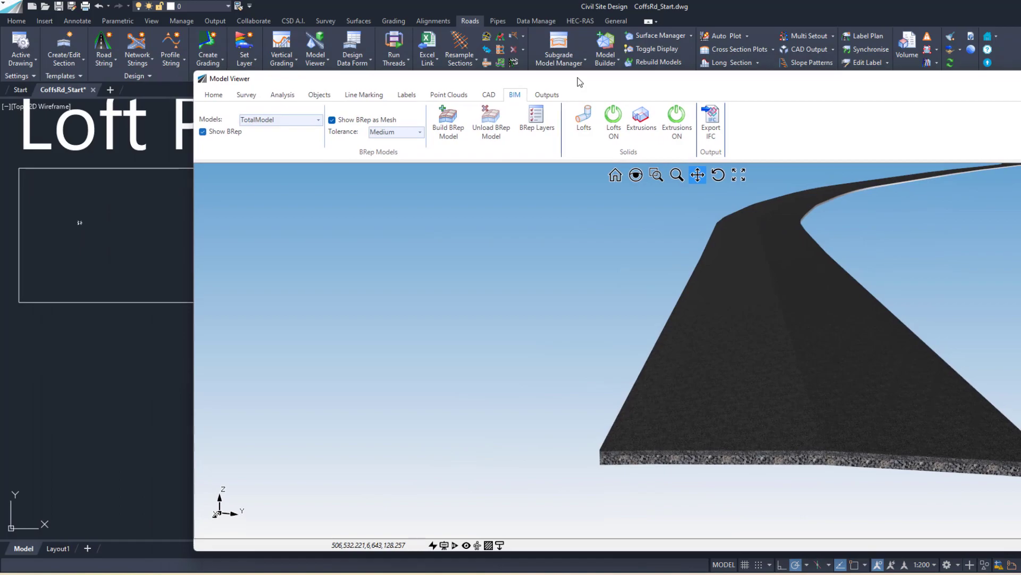
click(583, 139)
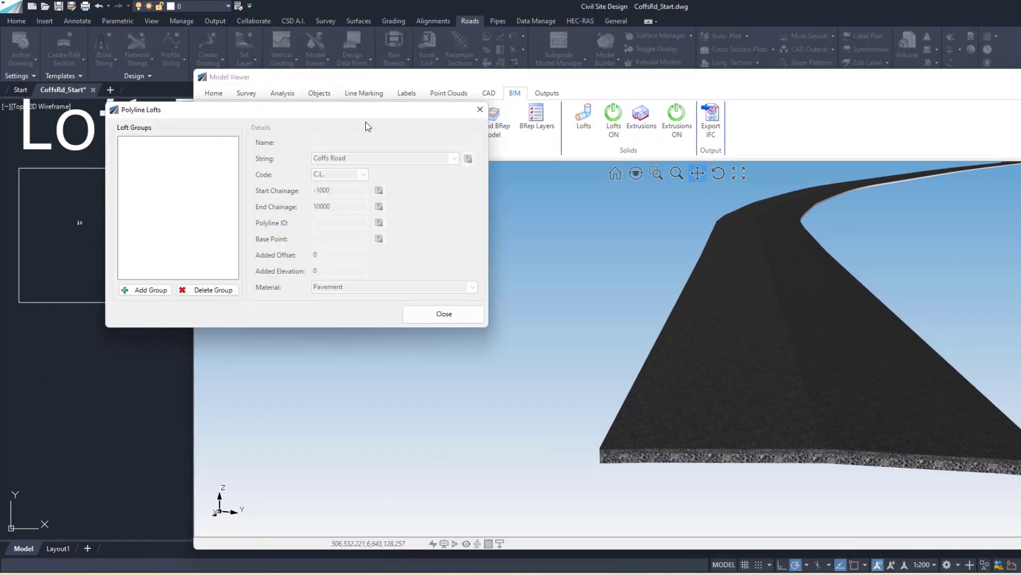
drag(288, 83, 422, 177)
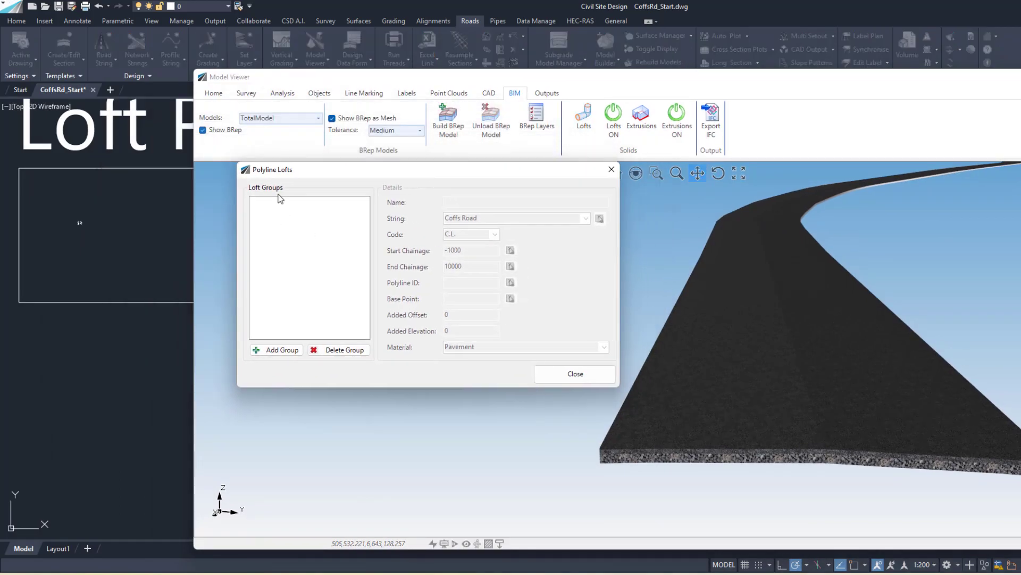
click(284, 351)
text(GuardRai)
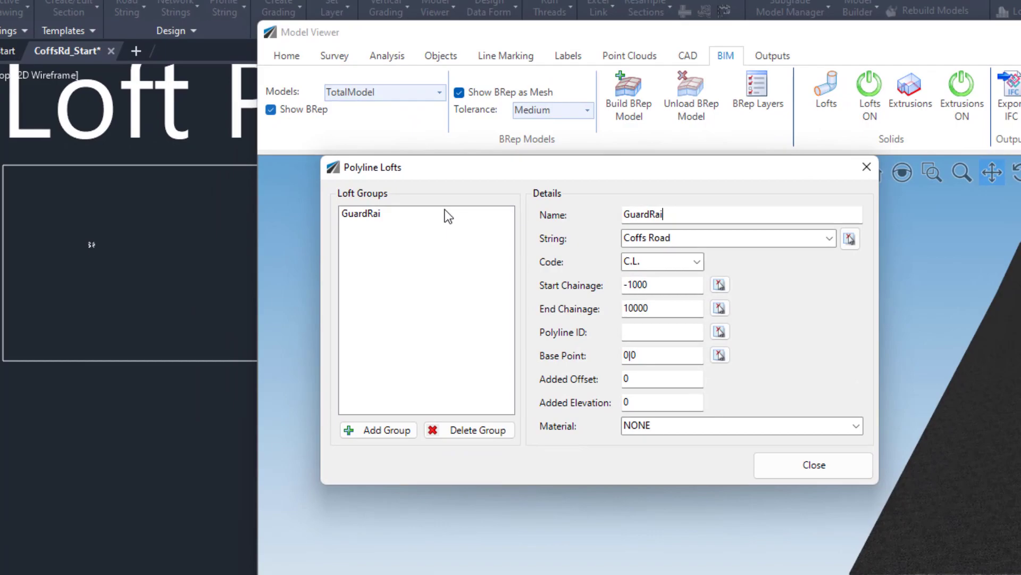
text(l-L)
Set the GuardRail-L loft to follow the LEB code of Coffs Road with an end chainage of 200
click(696, 263)
click(678, 336)
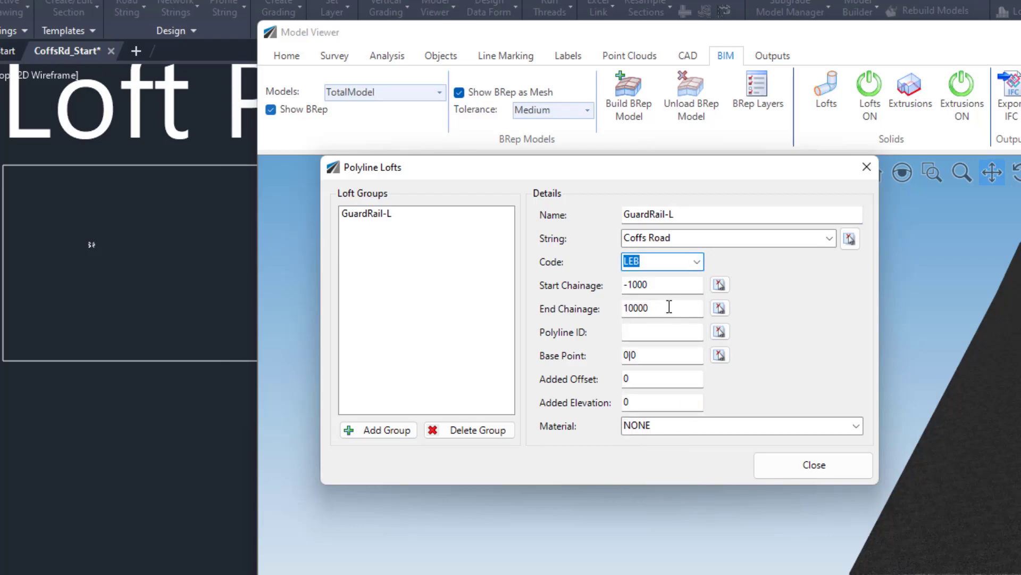
drag(671, 308, 543, 310)
text(200)
Pick the left-hand guard rail profile in the Loft Profiles box as the polyline for GuardRail-L
click(639, 334)
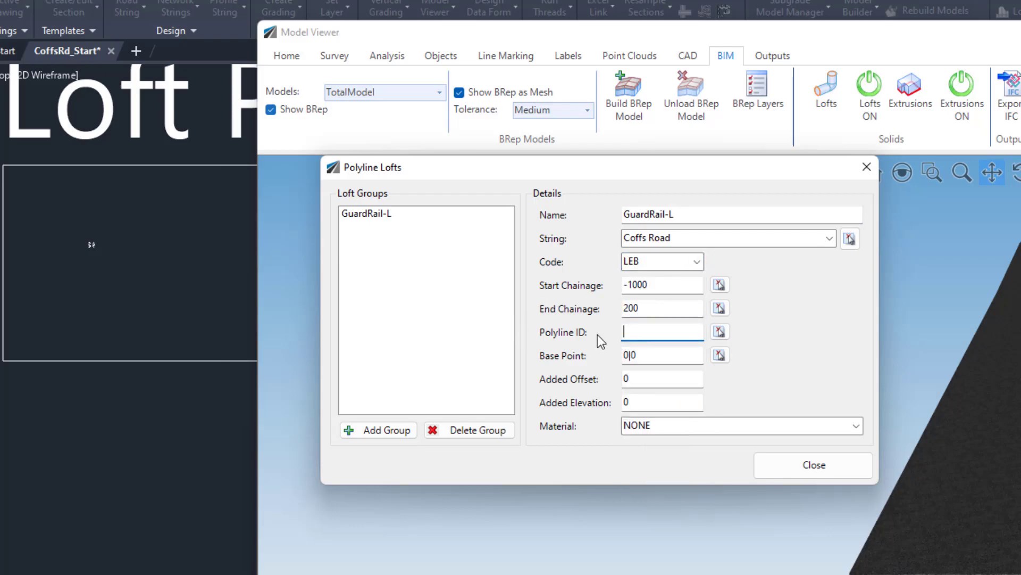
click(720, 335)
scroll(218, 346, up, 6)
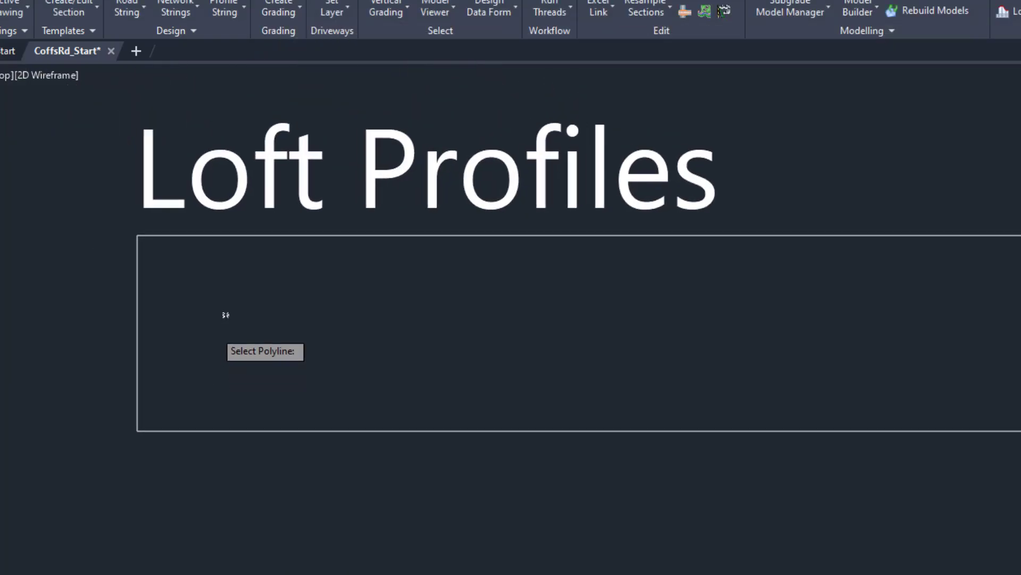
scroll(234, 298, up, 8)
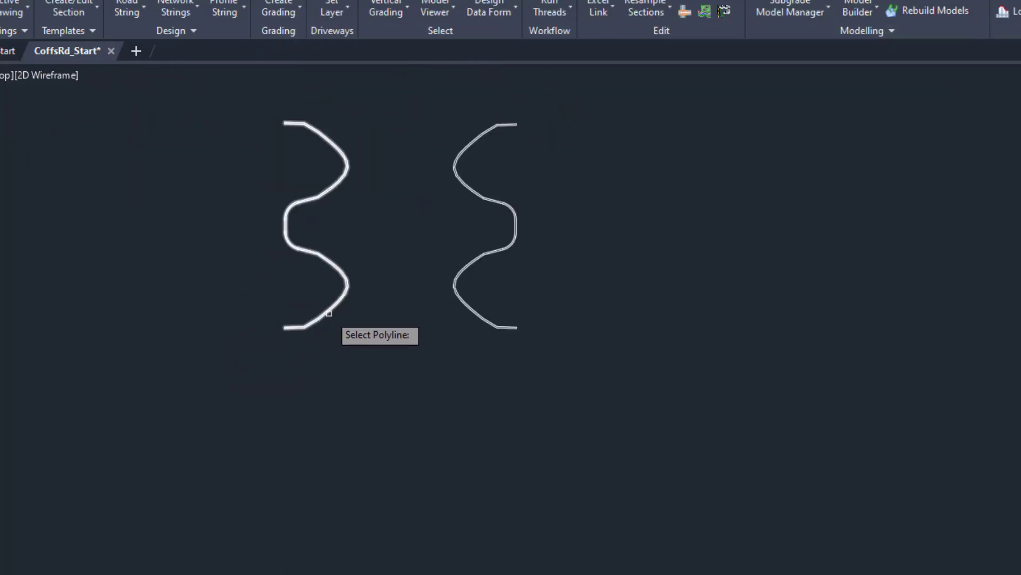
click(329, 315)
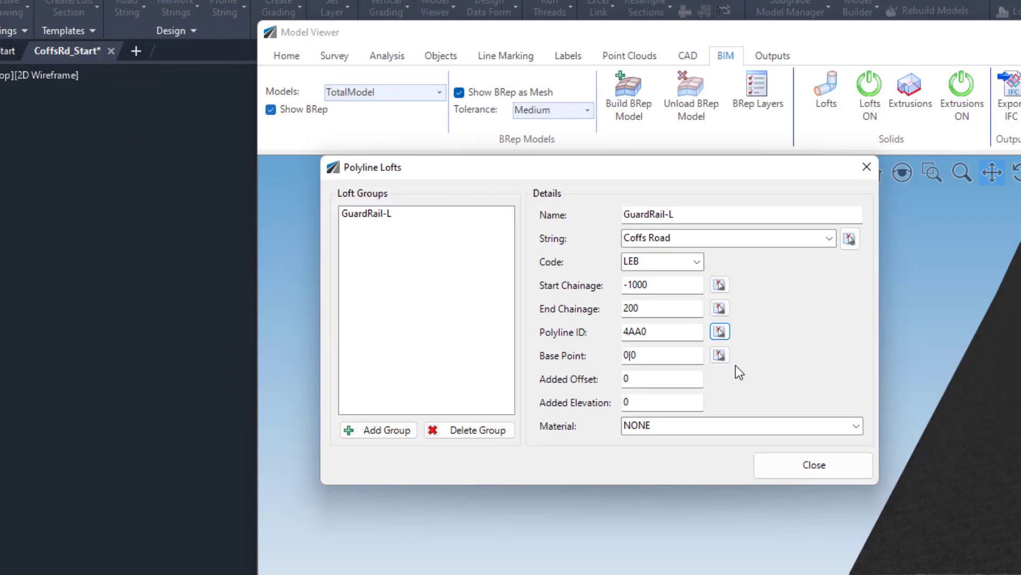
Set the loft's base point at the lower left end of the left-hand guard rail profile
click(719, 356)
scroll(290, 283, up, 5)
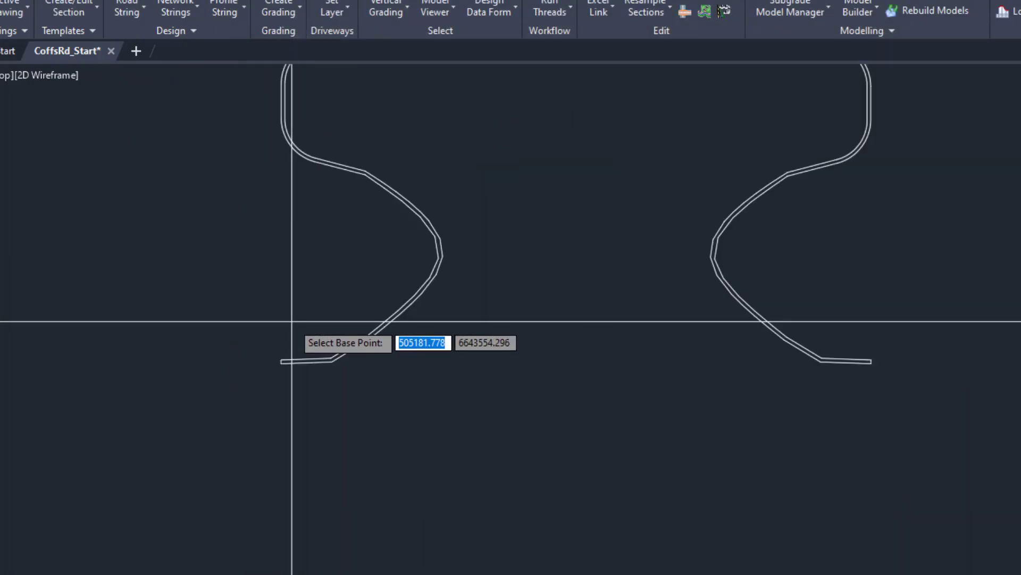
click(282, 362)
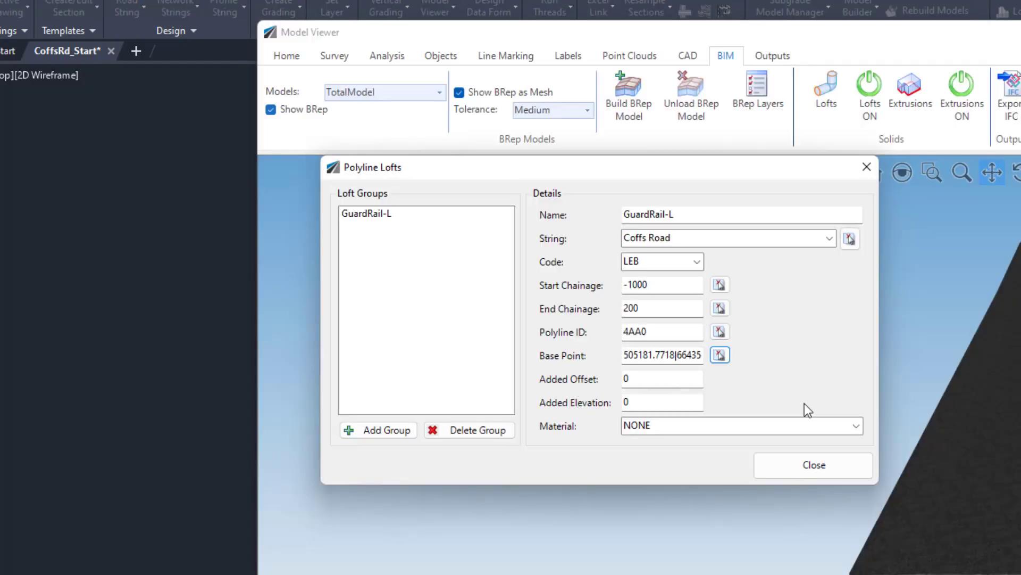
Set GuardRail-L's added offset to -.5, added elevation to .1 and material to Kerb, and close the loft settings
key(Tab)
text(-.5)
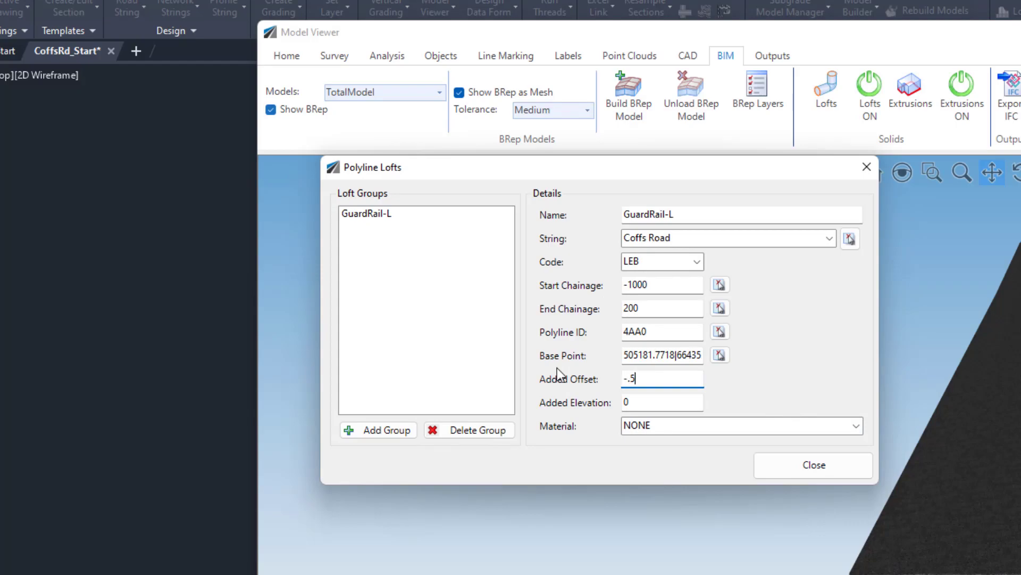
key(Tab)
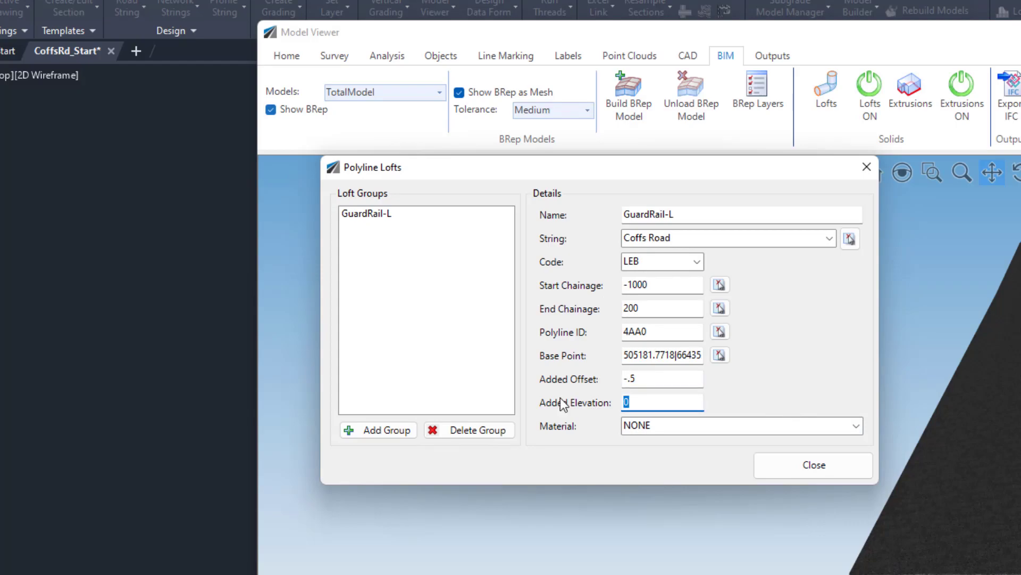
text(.1)
click(855, 427)
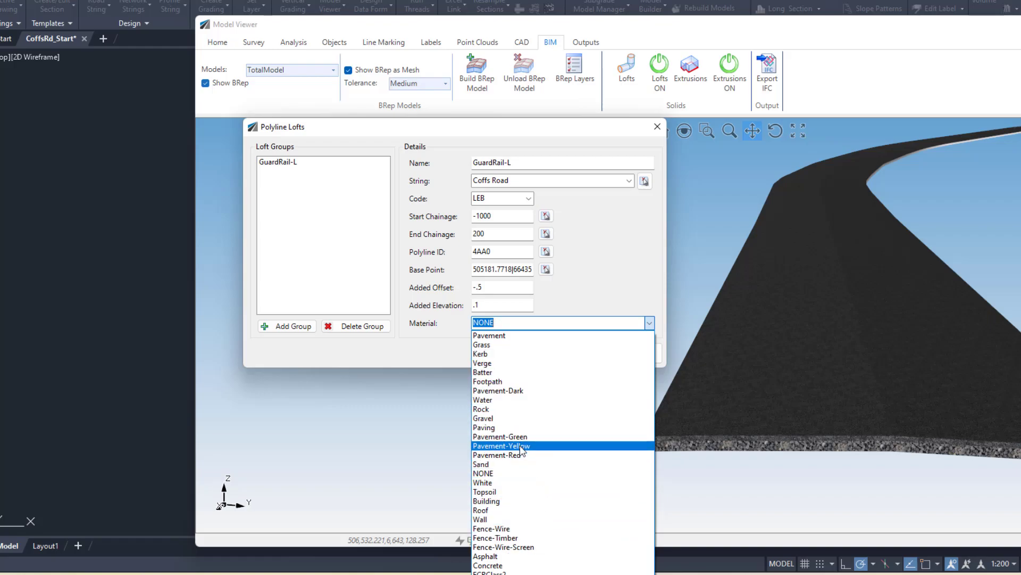
click(503, 355)
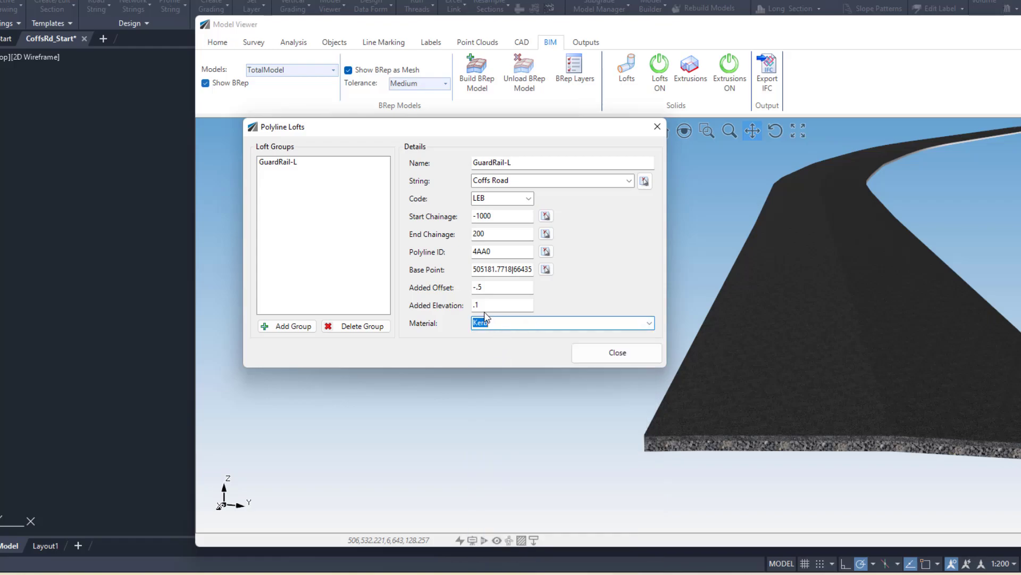
click(611, 353)
Examine the lofted guard rail along the edge of Coffs Road from several angles and compare it with its polyline profile
scroll(689, 389, up, 3)
drag(688, 421, 719, 421)
scroll(725, 464, up, 1)
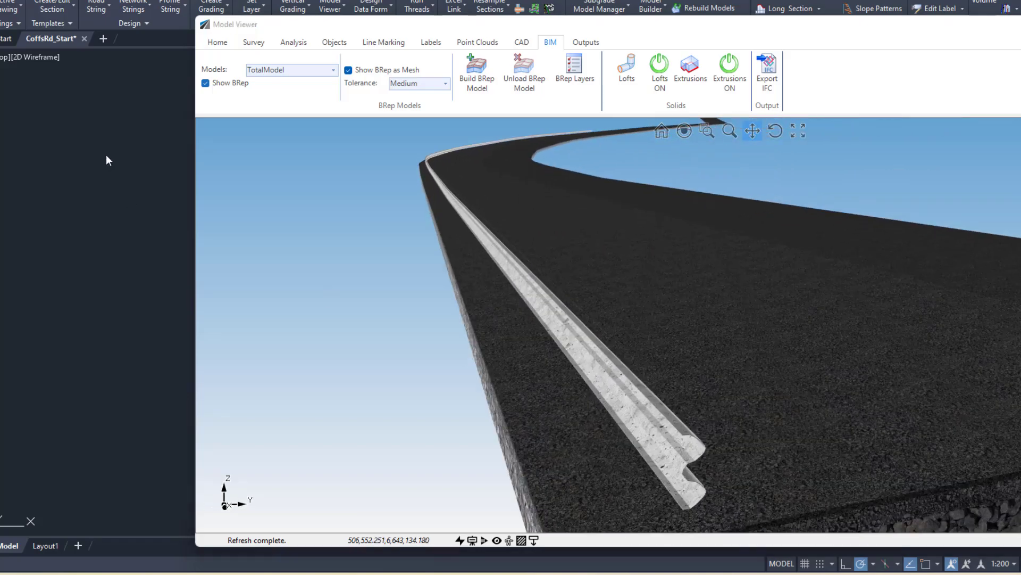
scroll(110, 216, down, 3)
middle_drag(144, 229, 47, 252)
middle_drag(107, 226, 111, 282)
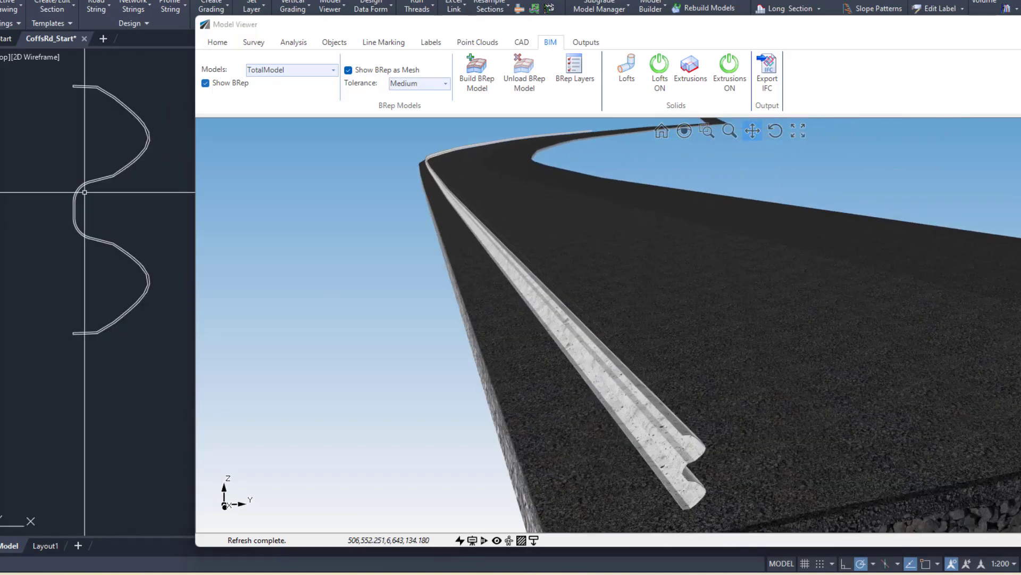
scroll(596, 269, down, 2)
middle_drag(651, 336, 623, 334)
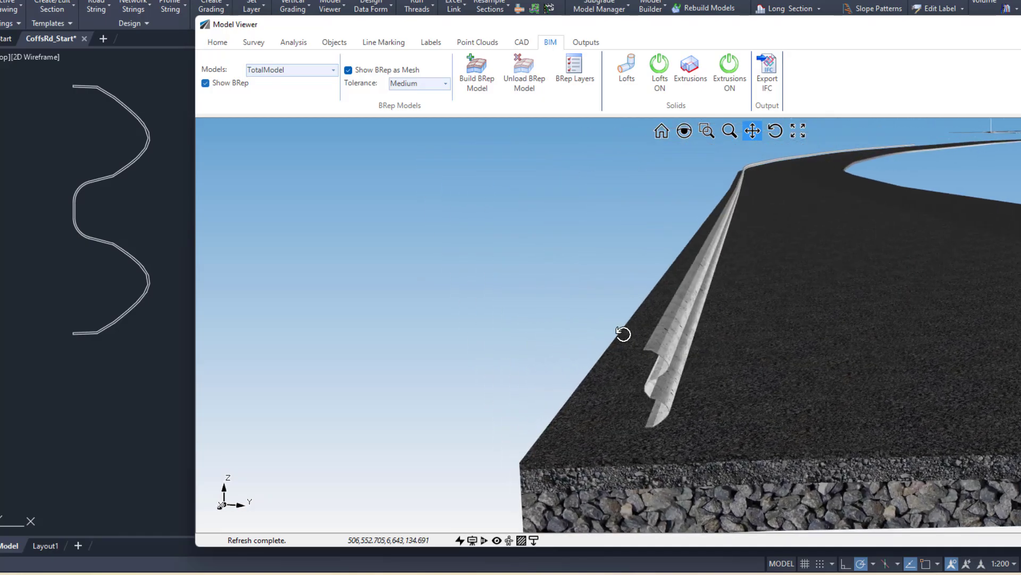
drag(621, 333, 454, 398)
middle_drag(454, 397, 441, 390)
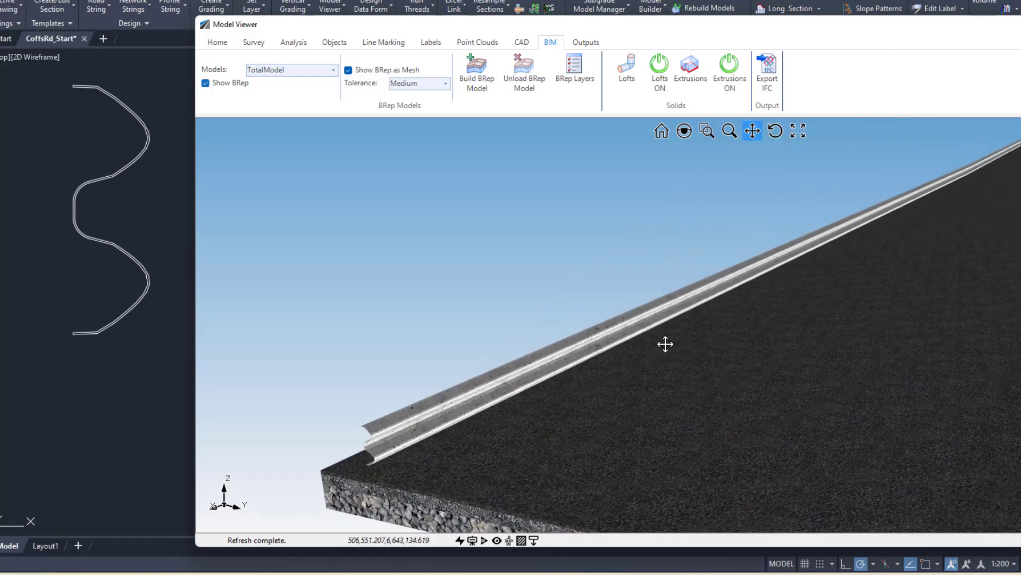
mouse_move(665, 344)
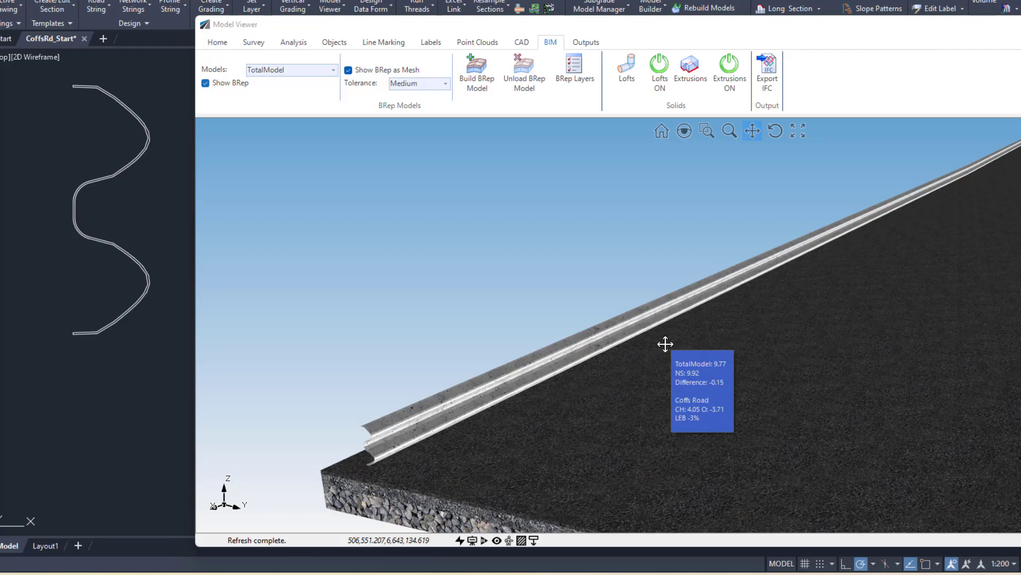
scroll(544, 330, down, 3)
drag(664, 299, 585, 330)
middle_drag(609, 331, 642, 335)
drag(702, 312, 619, 325)
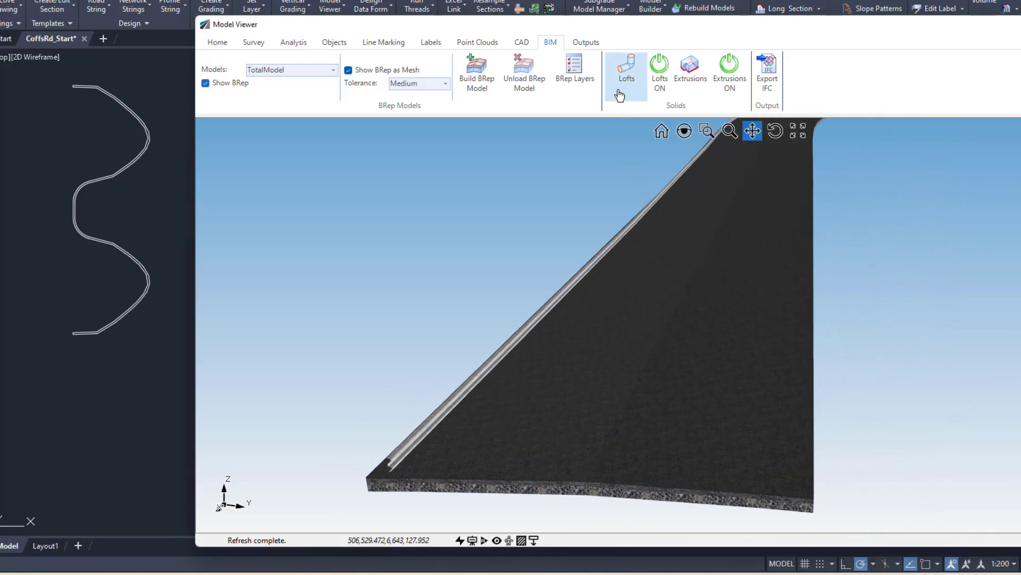
drag(665, 292, 660, 287)
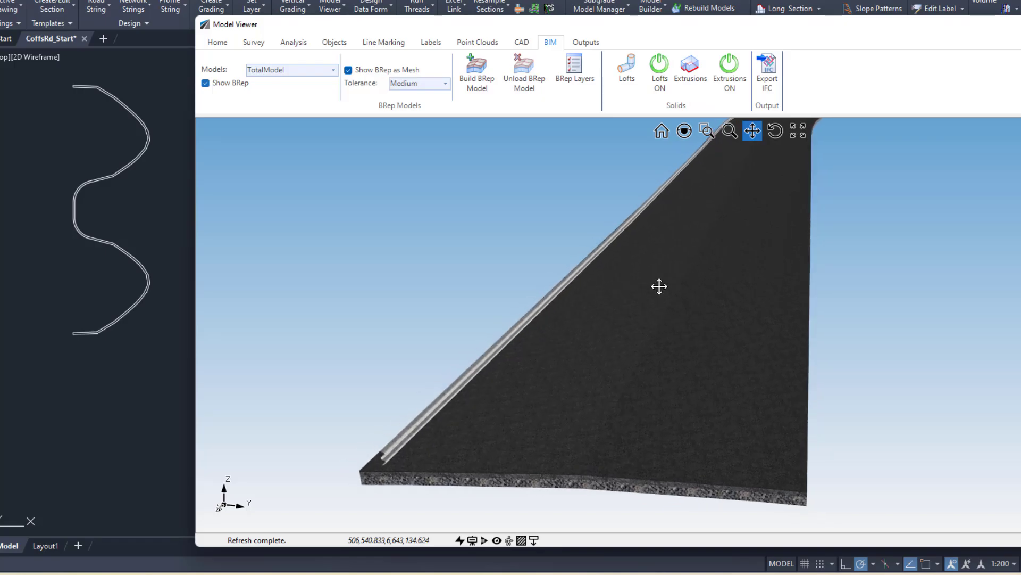
Start an IFC export of the current Model Viewer scene with the model name TotalModel
click(768, 85)
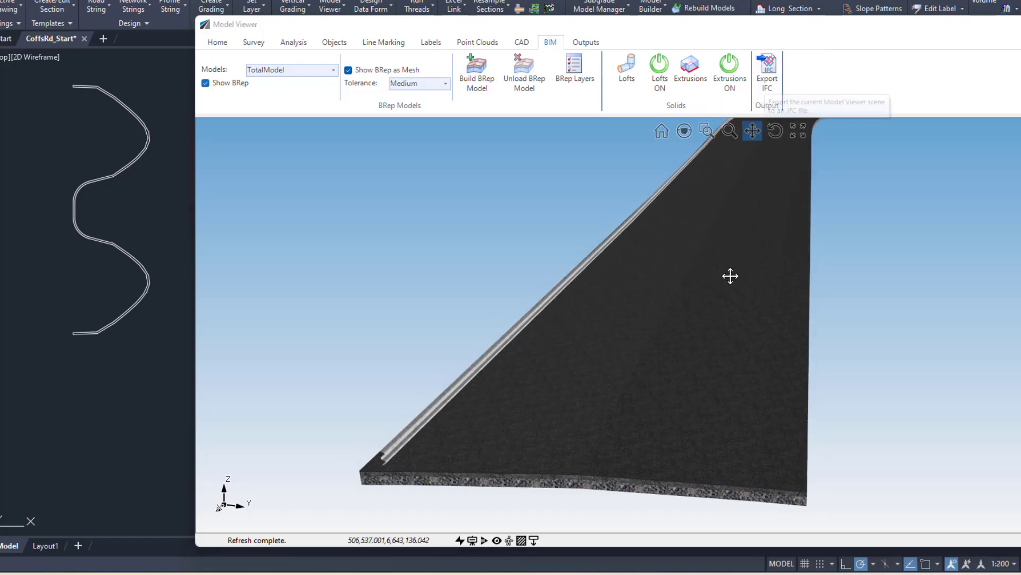
drag(712, 283, 691, 291)
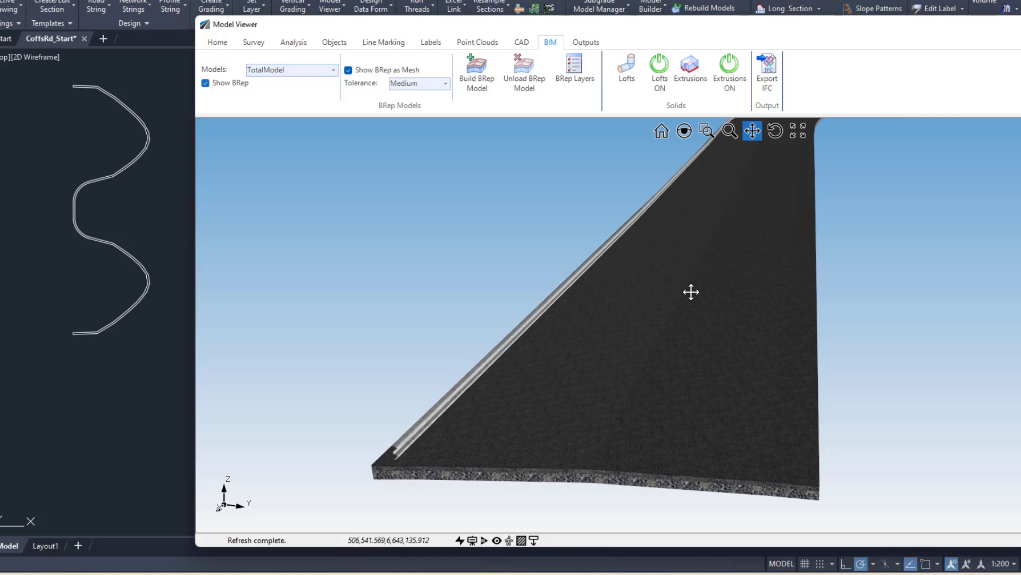
mouse_move(691, 292)
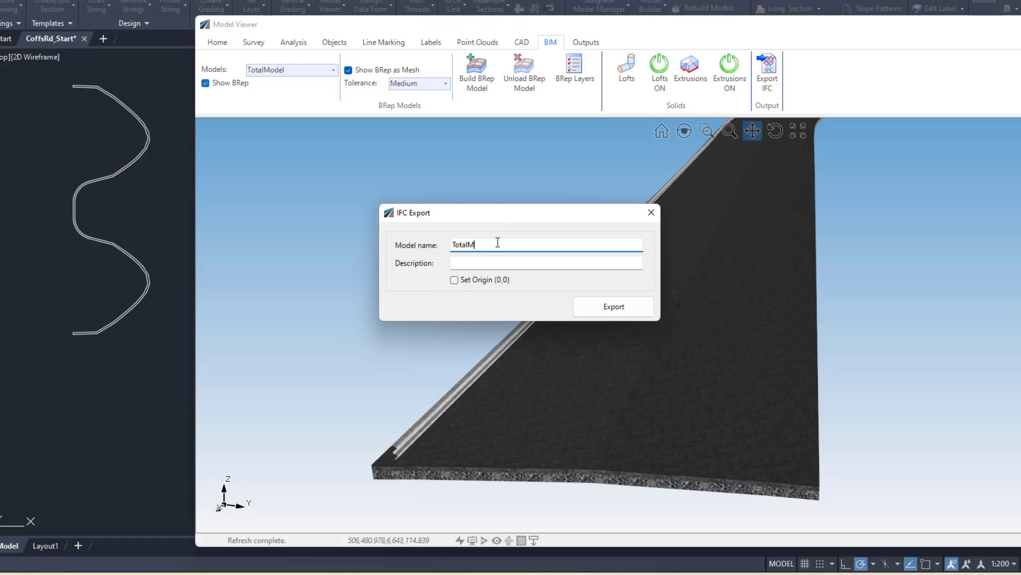
click(600, 308)
Save the exported IFC file to the Desktop as TotalModel and finish the export
click(313, 215)
click(400, 423)
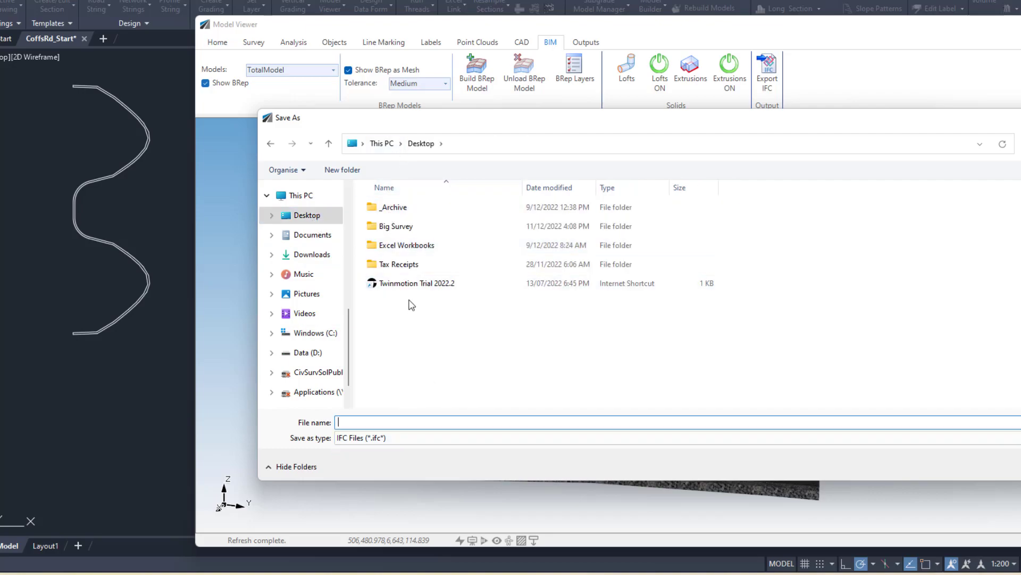
drag(478, 123, 605, 127)
text(Totaz)
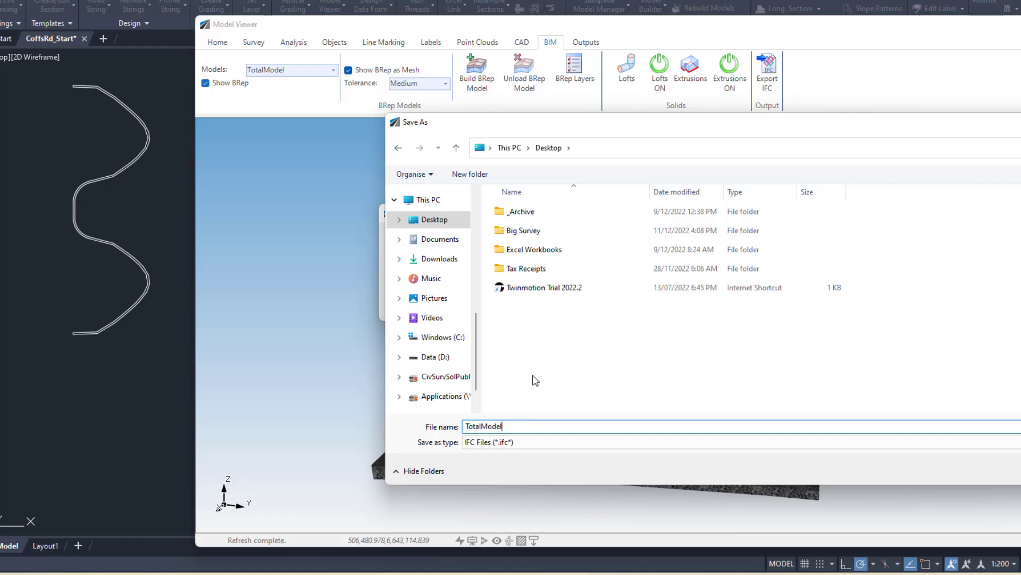
drag(640, 126, 422, 132)
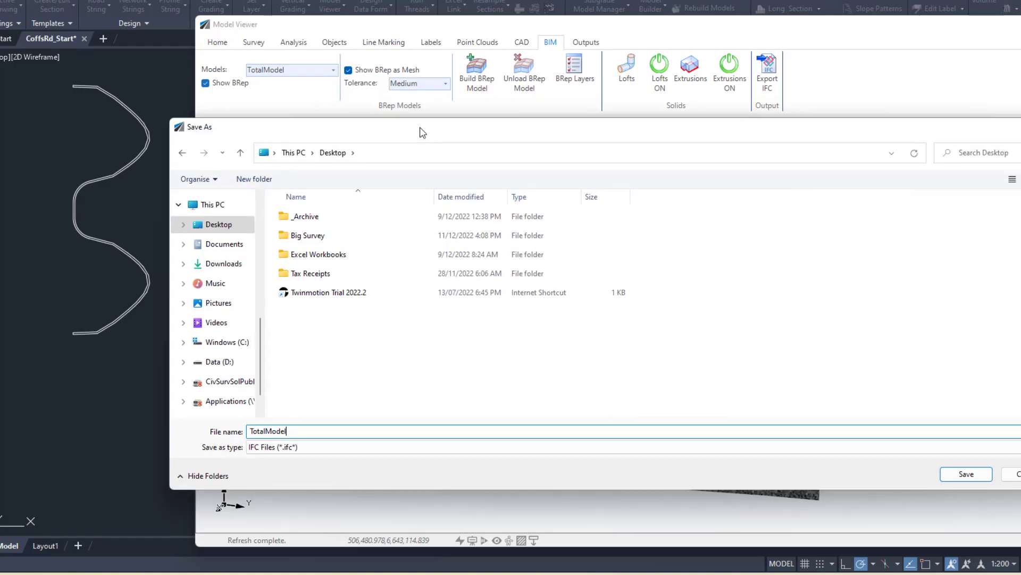
click(957, 475)
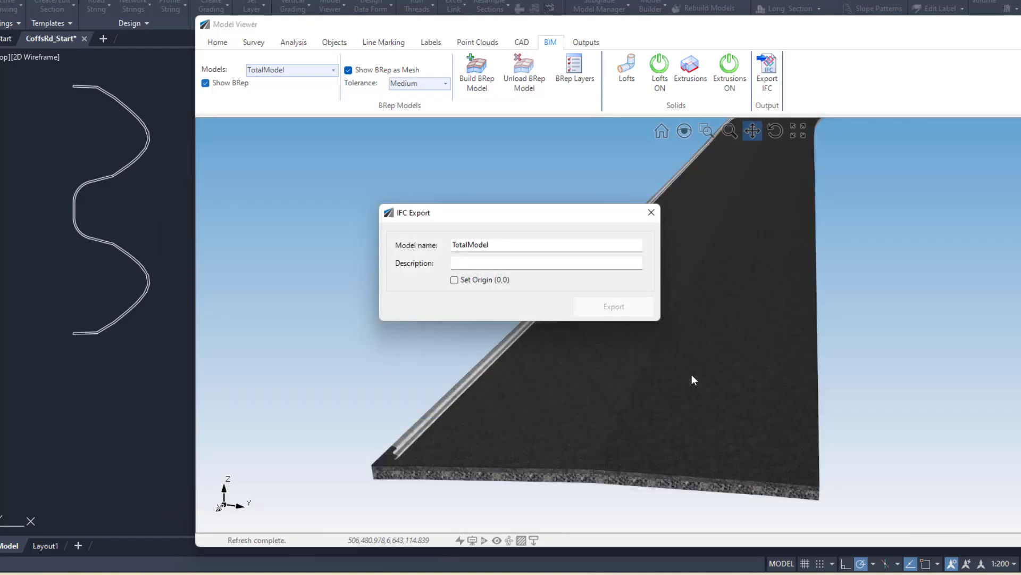
click(611, 290)
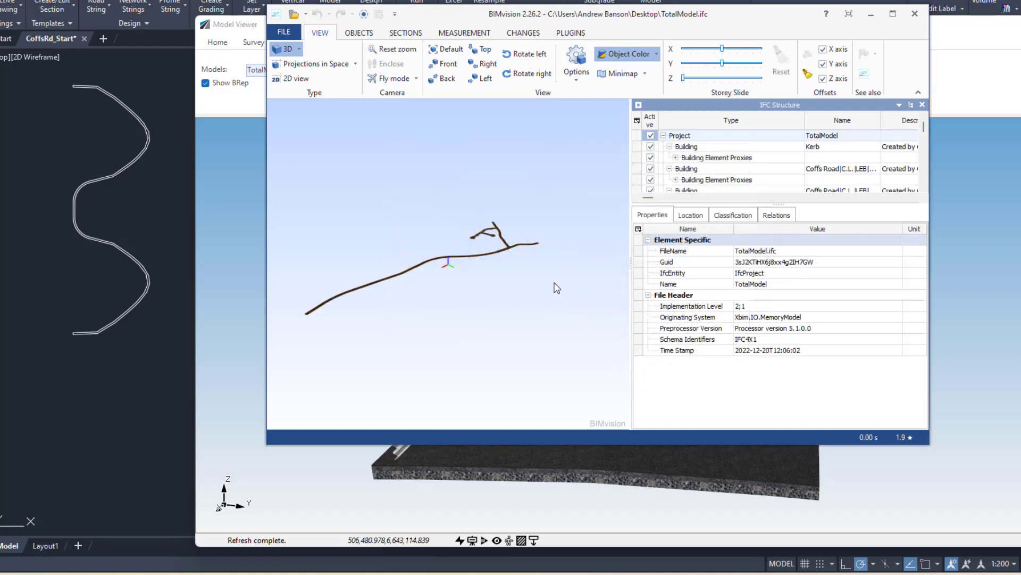
Maximise BIMvision with TotalModel.ifc and examine the whole road network down to the near end of Coffs Road
double_click(713, 13)
middle_drag(435, 252, 548, 216)
drag(408, 292, 513, 299)
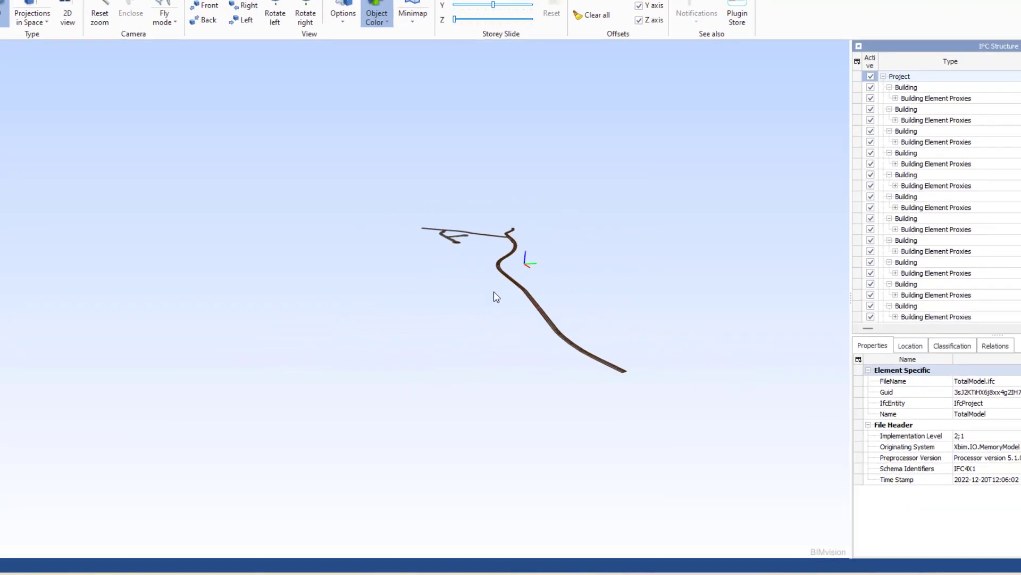
drag(523, 371, 501, 338)
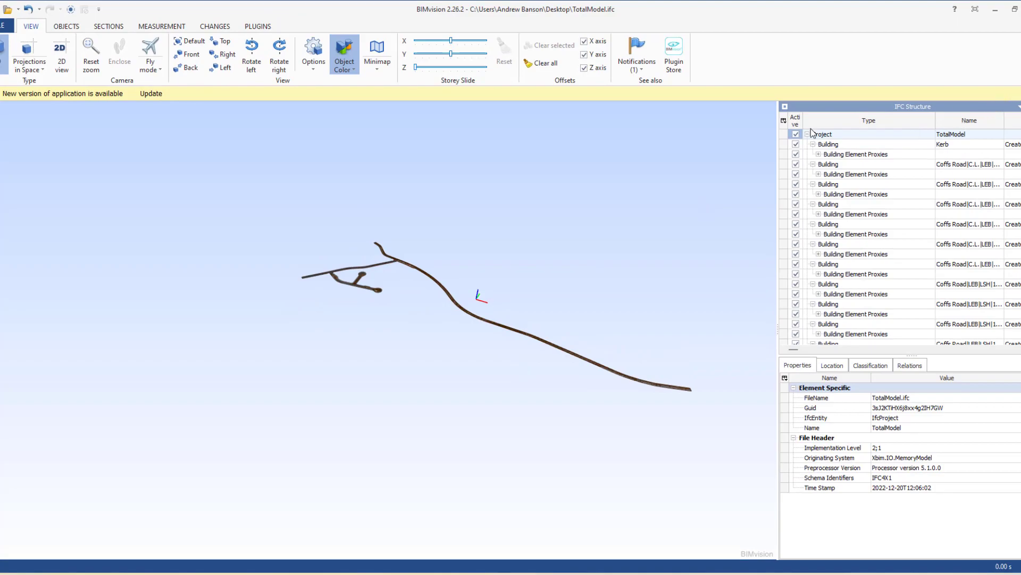
scroll(692, 395, up, 2)
middle_drag(644, 370, 441, 327)
scroll(572, 406, up, 3)
middle_drag(579, 414, 463, 361)
drag(464, 364, 395, 367)
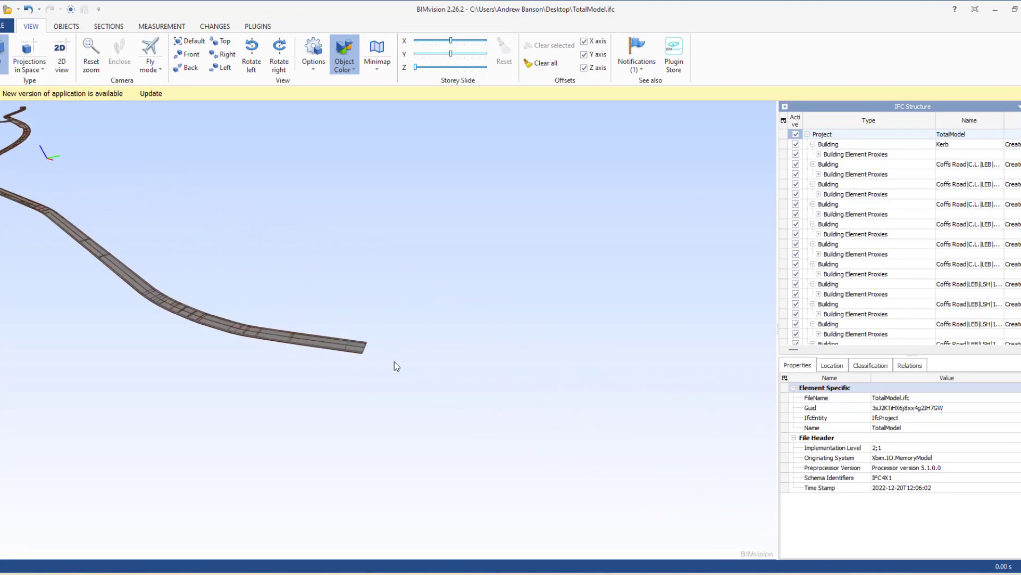
Select the Coffs Road asphalt layer between C.L. and LEB and read its section details, including material and string name
click(361, 351)
scroll(360, 354, up, 6)
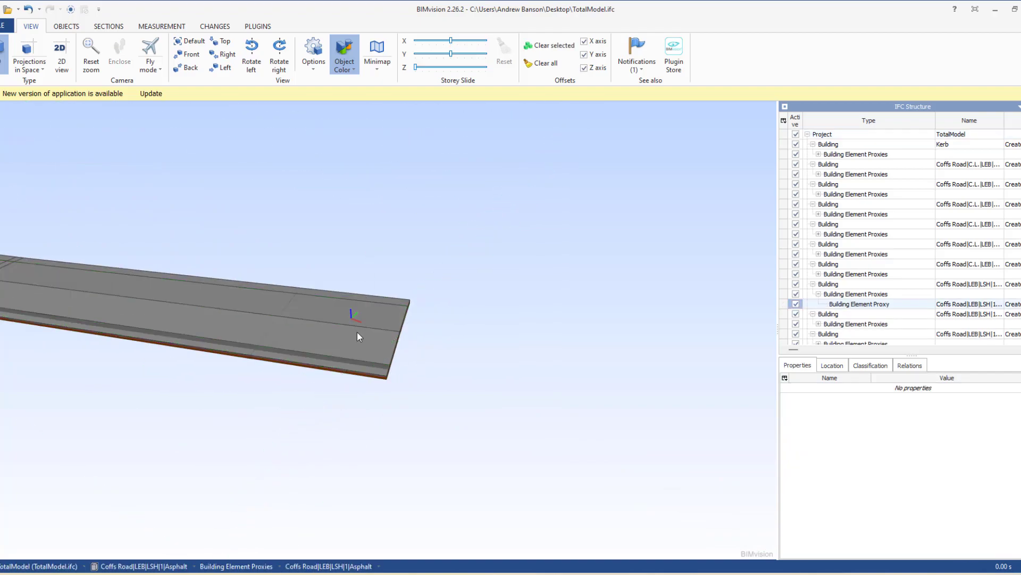
drag(342, 397, 294, 350)
scroll(260, 339, up, 4)
scroll(298, 349, up, 2)
click(298, 303)
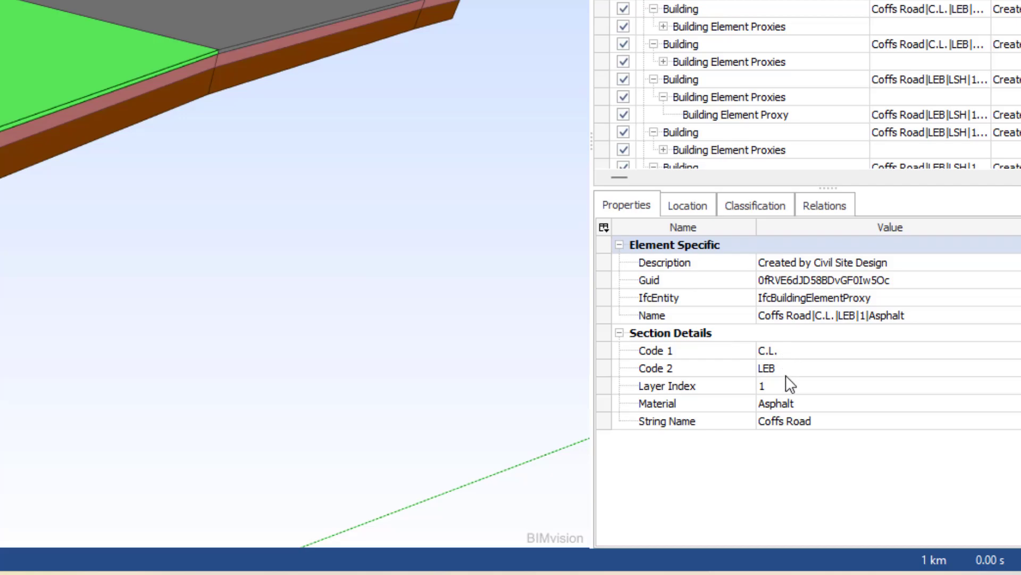
click(789, 404)
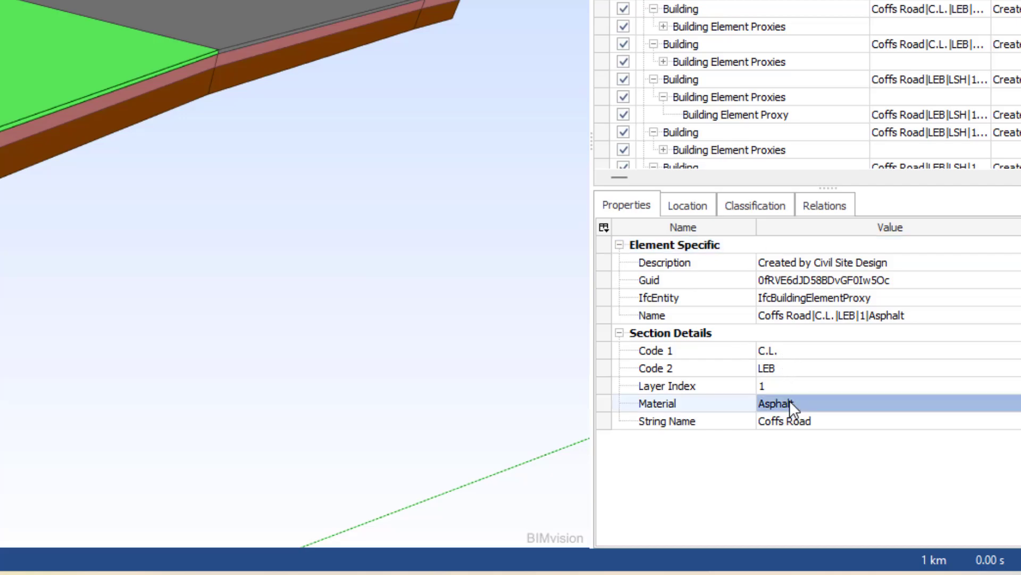
click(796, 423)
Select the FCR Class 3 and FCR Class 2 layers below the asphalt in turn to read their properties
click(27, 146)
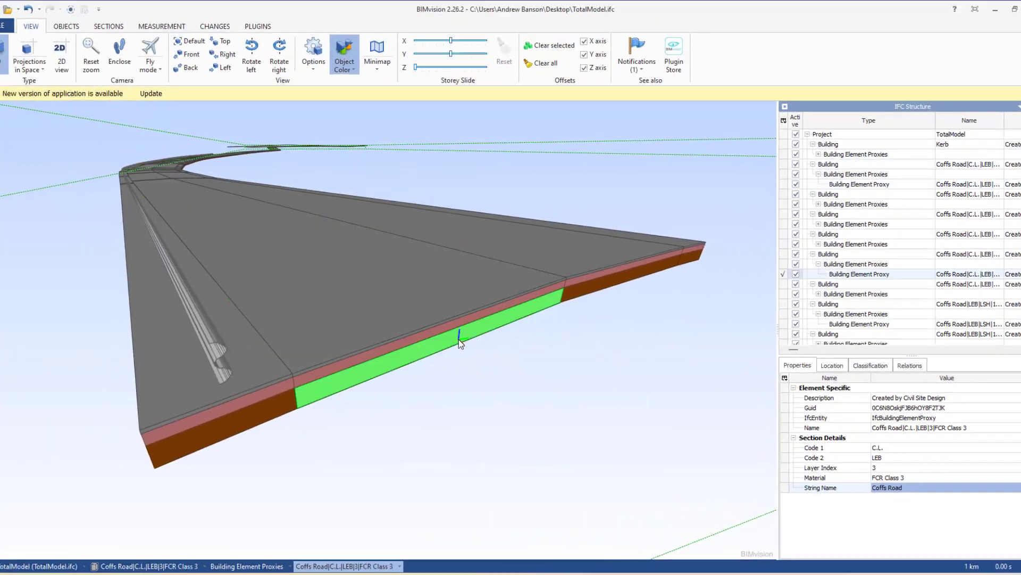
click(455, 323)
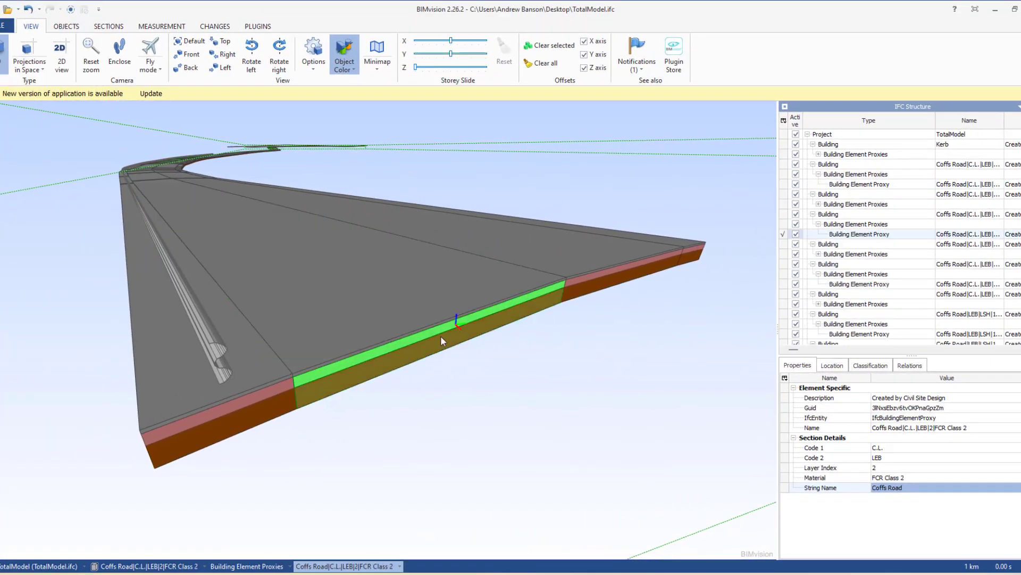
drag(387, 327, 384, 328)
middle_drag(384, 328, 537, 362)
mouse_move(497, 369)
mouse_down()
mouse_move(394, 378)
mouse_move(490, 370)
mouse_up()
scroll(559, 357, down, 8)
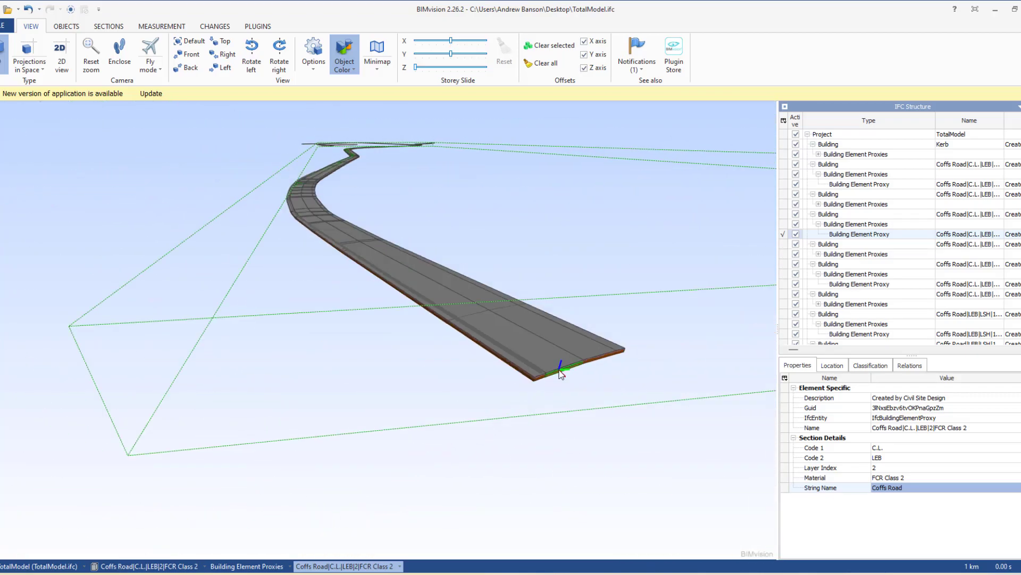
Examine the Creek Rd cul-de-sac, selecting its pavement to see how the exported solids are faceted
drag(560, 359, 410, 232)
middle_drag(410, 232, 468, 440)
scroll(441, 304, up, 2)
middle_drag(442, 303, 530, 427)
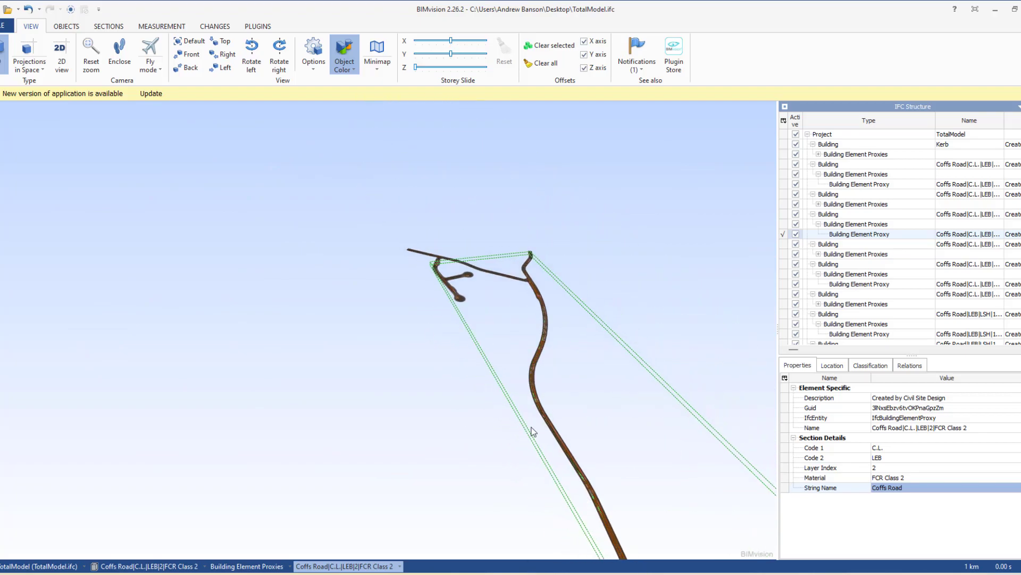
click(459, 298)
scroll(460, 297, up, 7)
scroll(432, 284, up, 4)
click(496, 255)
scroll(476, 314, up, 1)
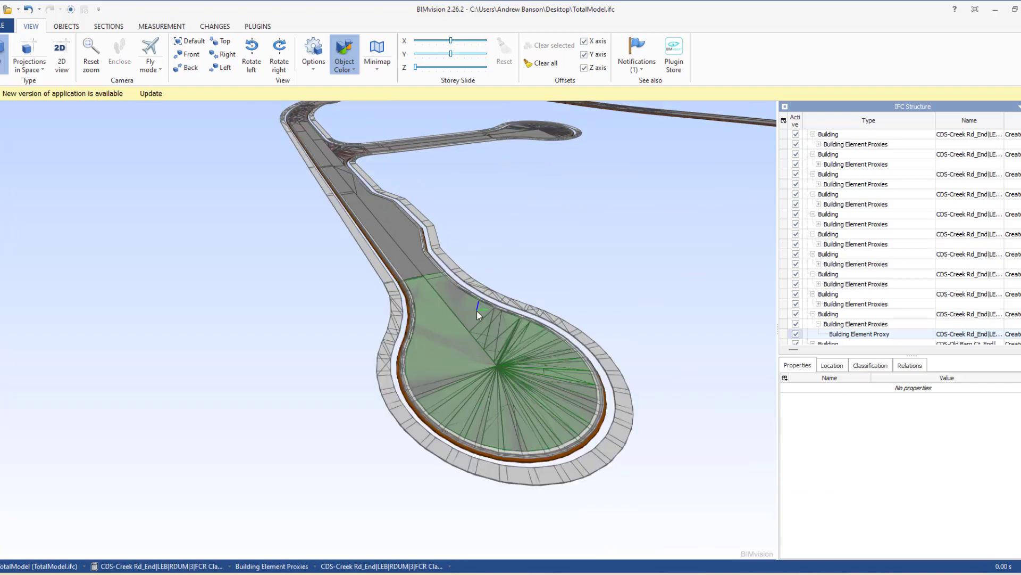
drag(476, 314, 520, 466)
scroll(532, 405, down, 10)
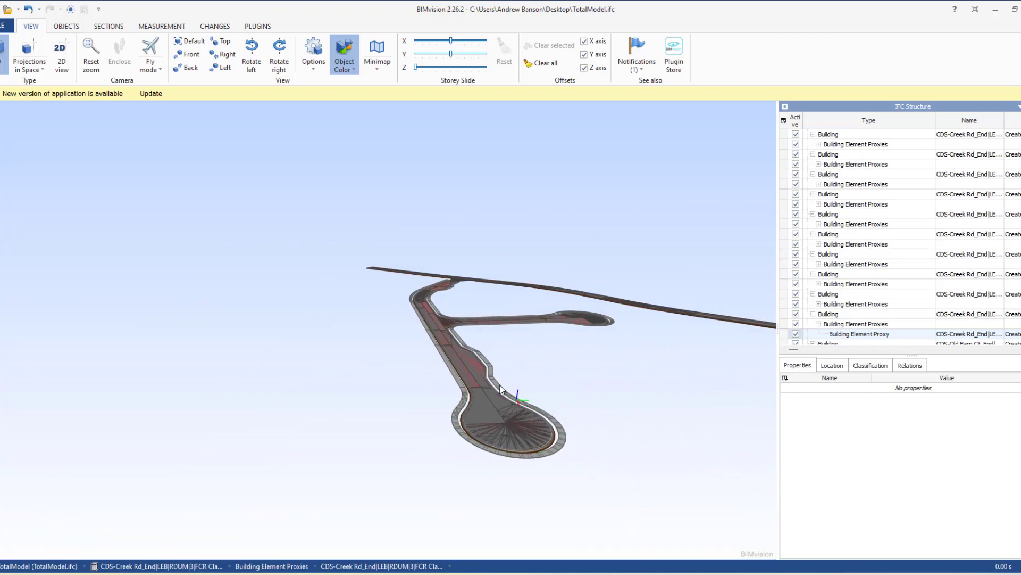
scroll(412, 423, up, 5)
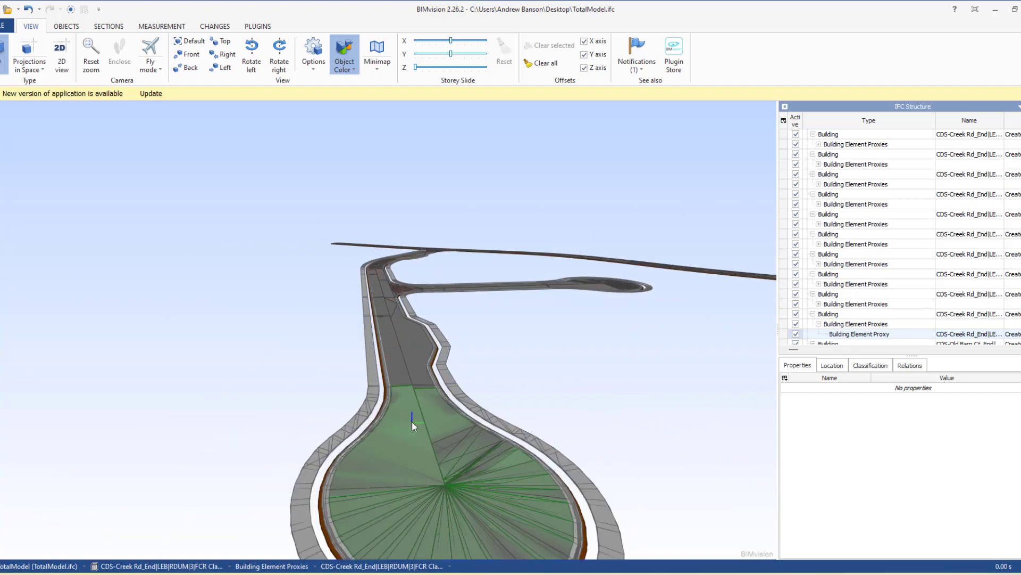
Check the BRep mesh tolerance in the Model Viewer against the faceting of the cul-de-sac in BIMvision
drag(536, 6, 557, 244)
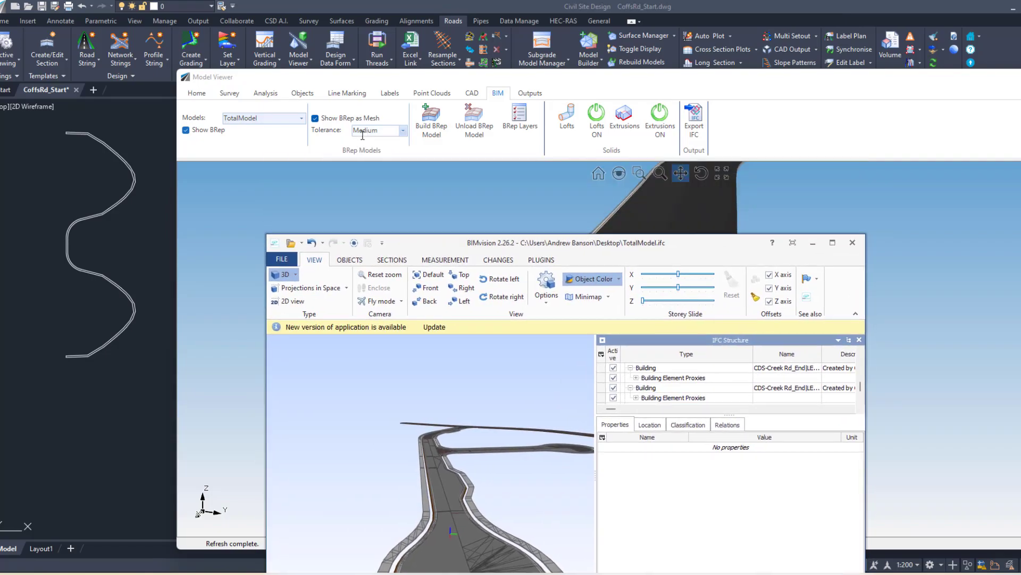
double_click(544, 243)
scroll(500, 392, down, 3)
drag(502, 391, 511, 328)
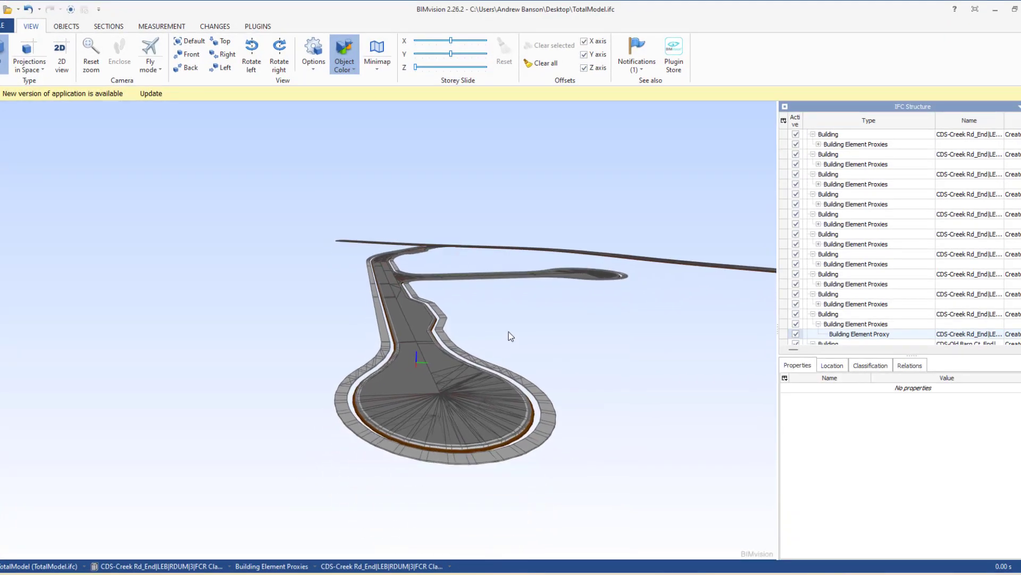
scroll(499, 426, up, 5)
mouse_move(504, 448)
mouse_down()
mouse_move(553, 446)
mouse_move(515, 451)
mouse_up()
drag(455, 357, 487, 355)
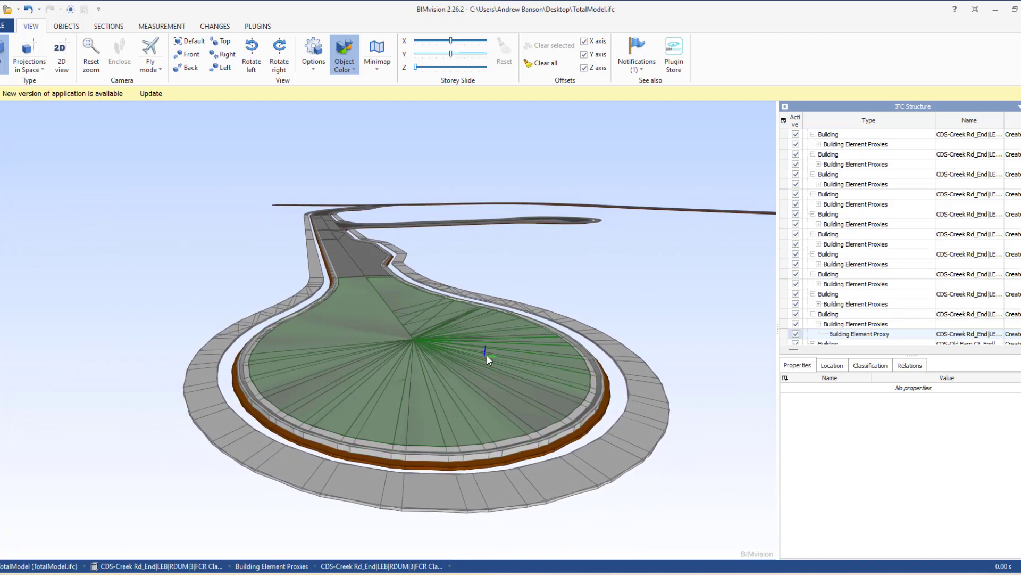
Switch from BIMvision back to the Model Viewer and examine the Coffs Road BRep model with its lofted guard rail
click(995, 9)
drag(454, 81, 293, 69)
drag(382, 327, 389, 327)
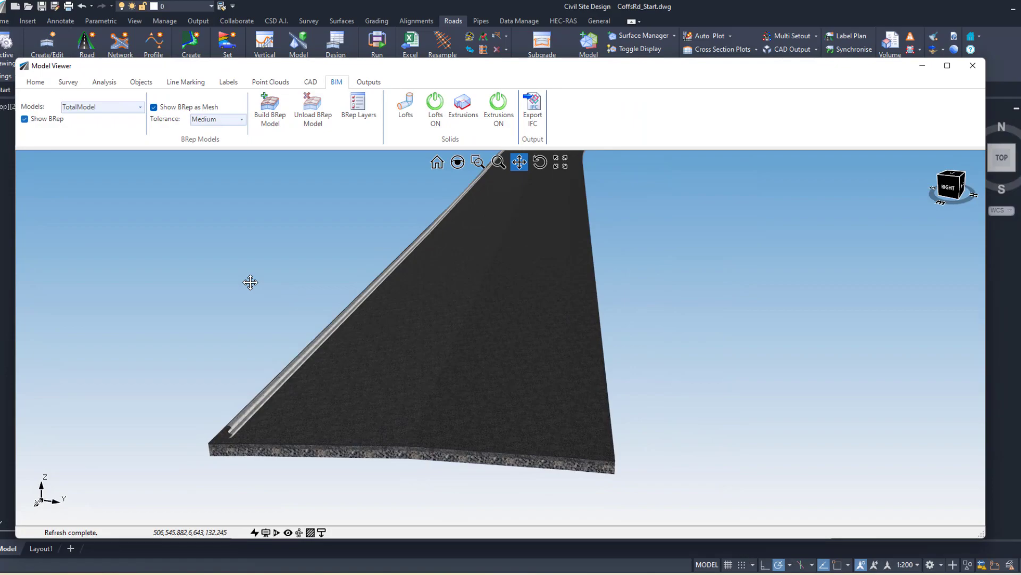
mouse_move(250, 282)
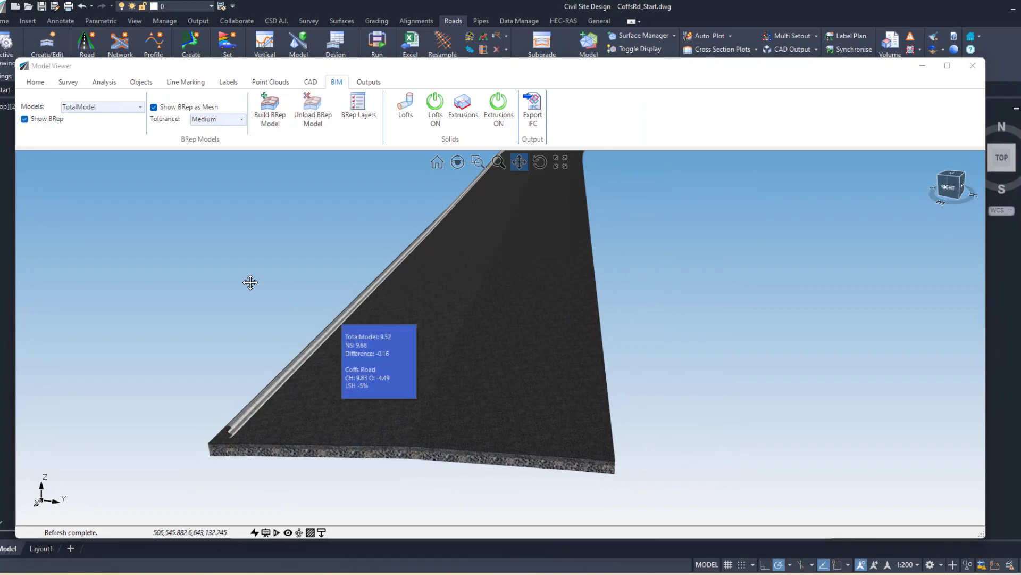
drag(411, 326, 516, 343)
middle_drag(430, 391, 422, 384)
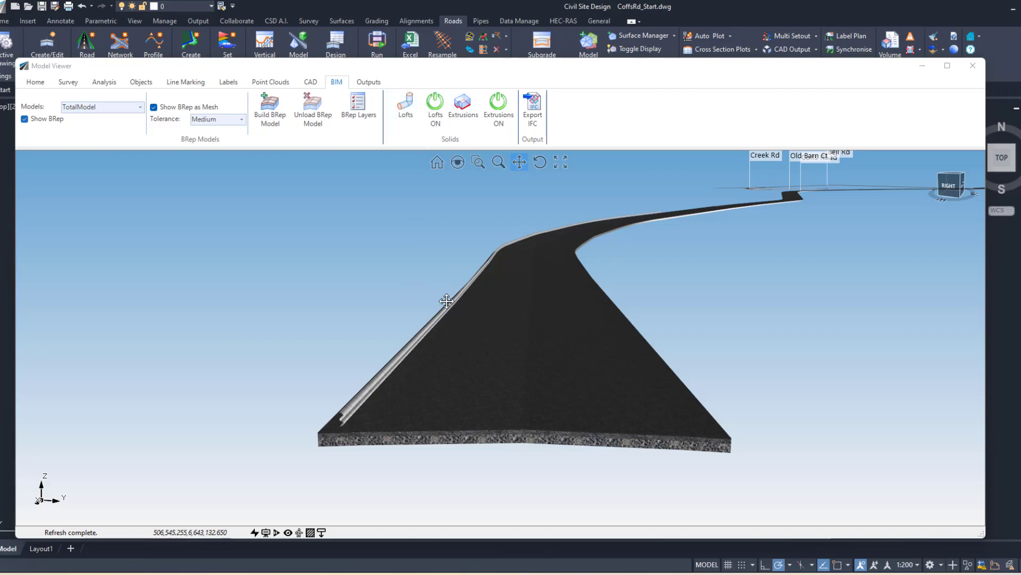
drag(436, 366, 457, 382)
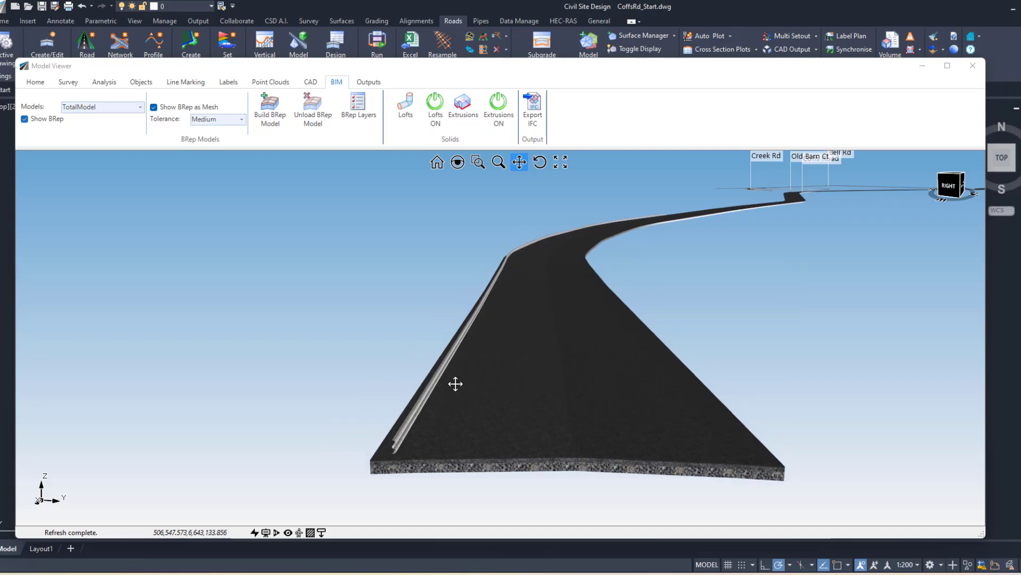
drag(472, 377, 456, 371)
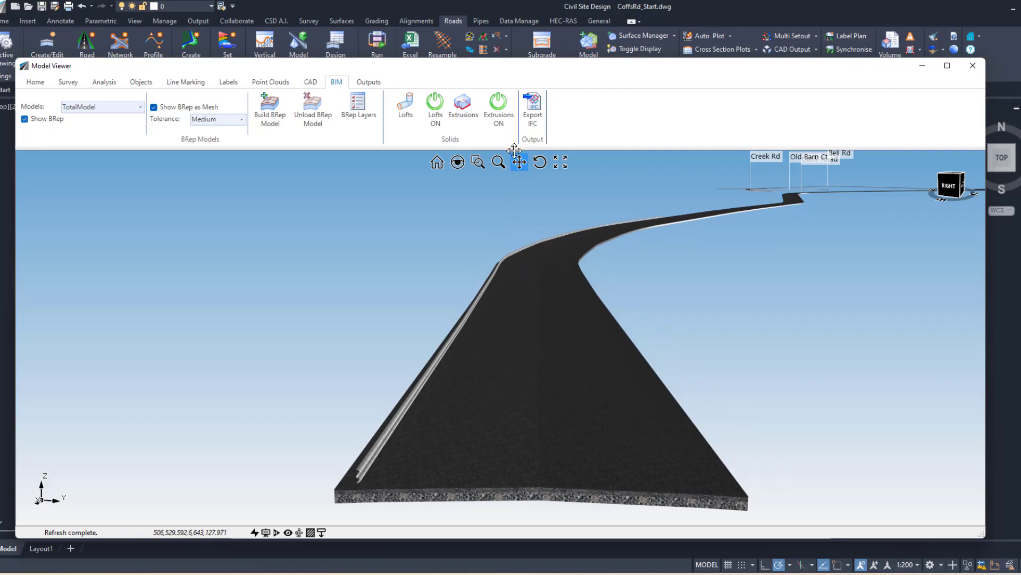
Inspect the open end of the Coffs Road pavement and the adjoining guard rail from several angles
key(ctrl)
key(ctrl)
drag(508, 283, 512, 306)
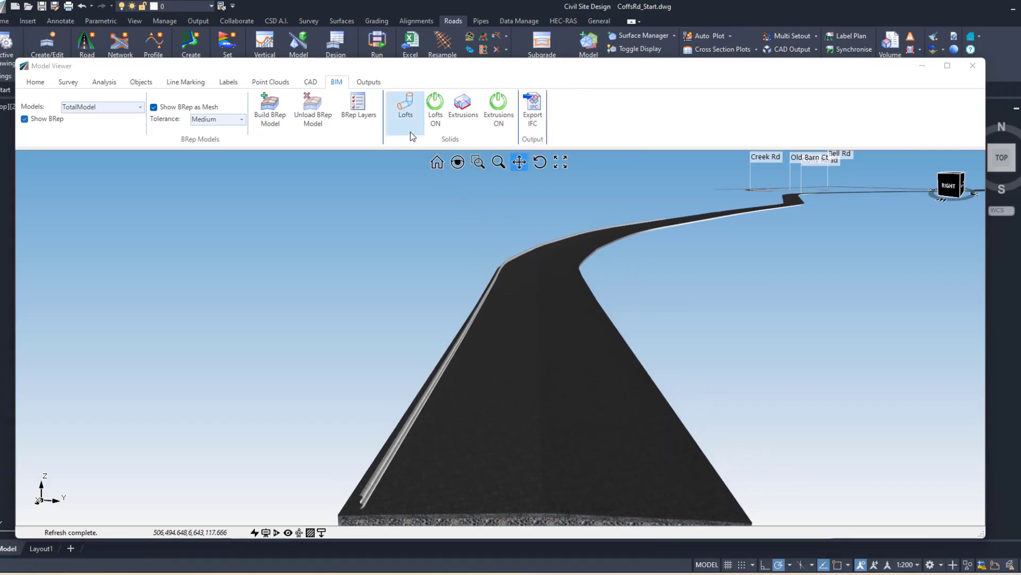
drag(502, 359, 518, 337)
scroll(399, 477, up, 3)
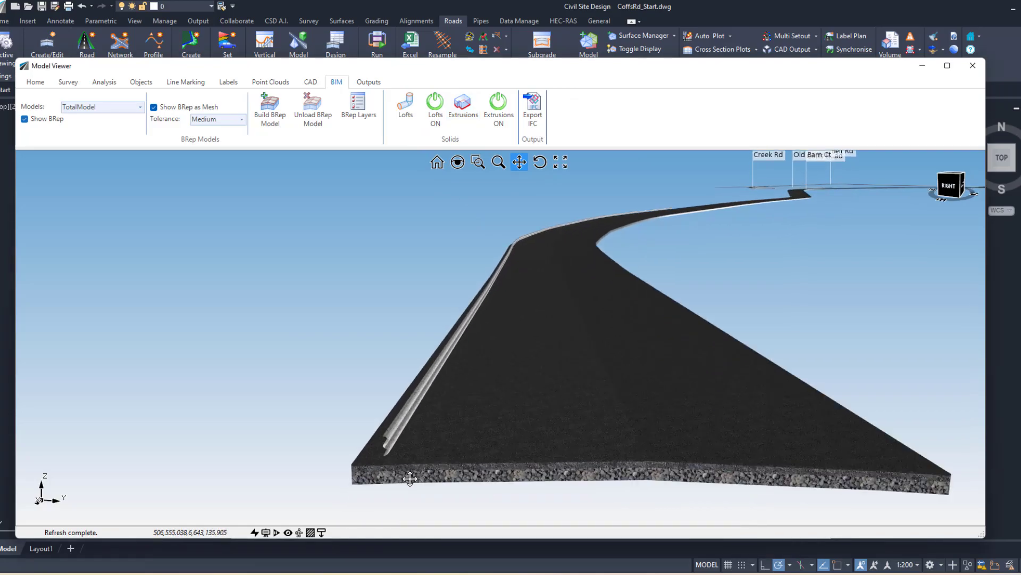
middle_drag(399, 478, 423, 431)
drag(450, 384, 527, 426)
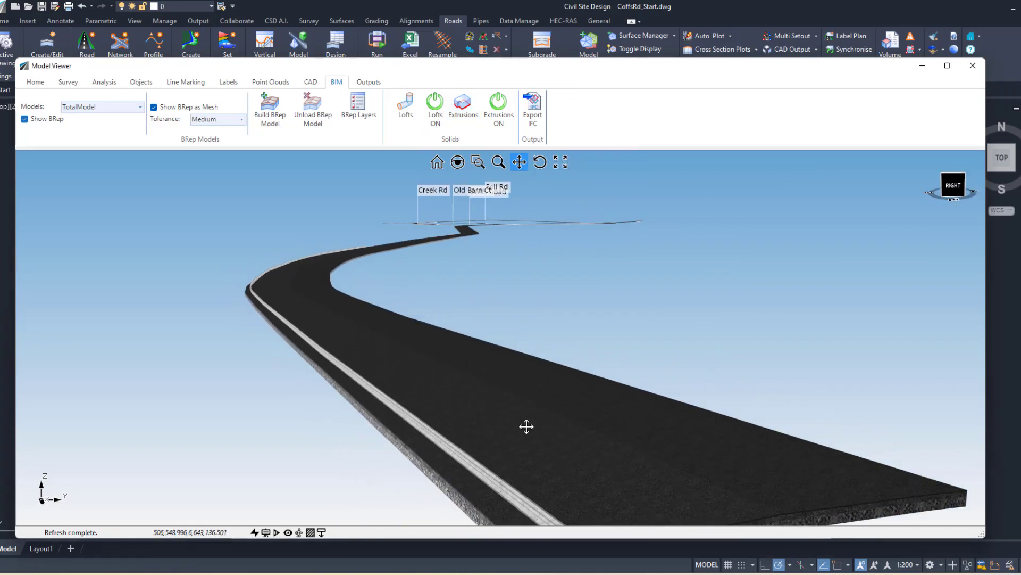
drag(469, 410, 418, 384)
middle_drag(437, 422, 416, 425)
mouse_move(415, 424)
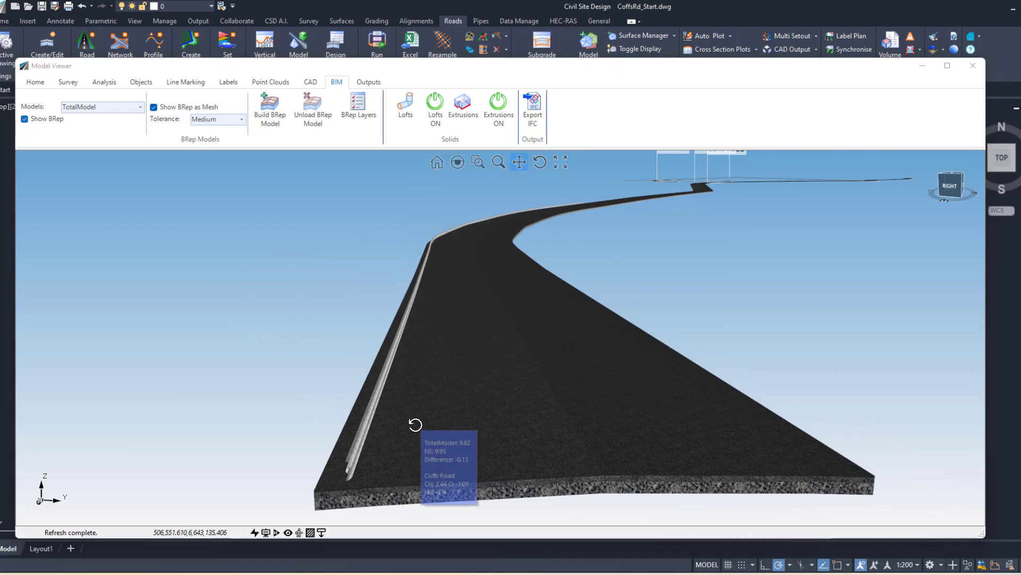